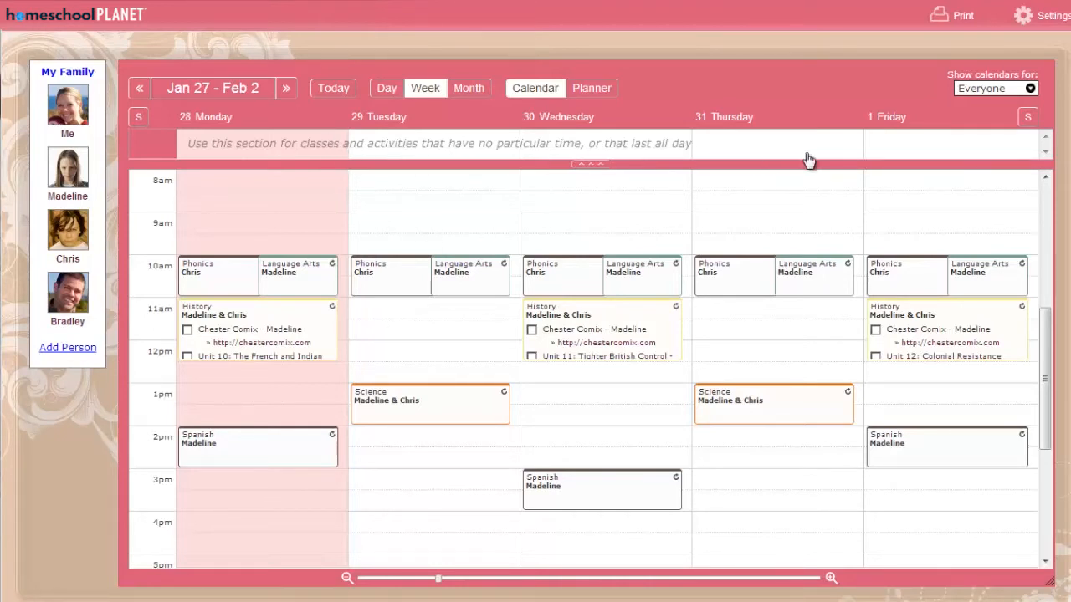
Start a new class on Monday at 9:00 AM, using the Math subject renamed to "Arithmetic" and recoloured crimson.
{"action": "left_click", "coordinate": [206, 220]}
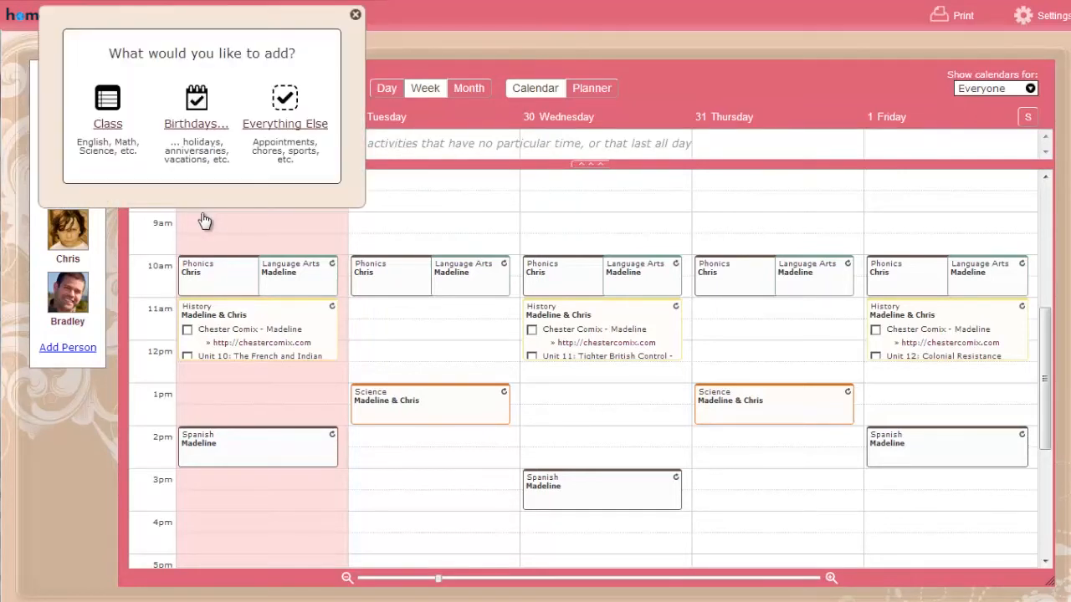
{"action": "left_click", "coordinate": [106, 127]}
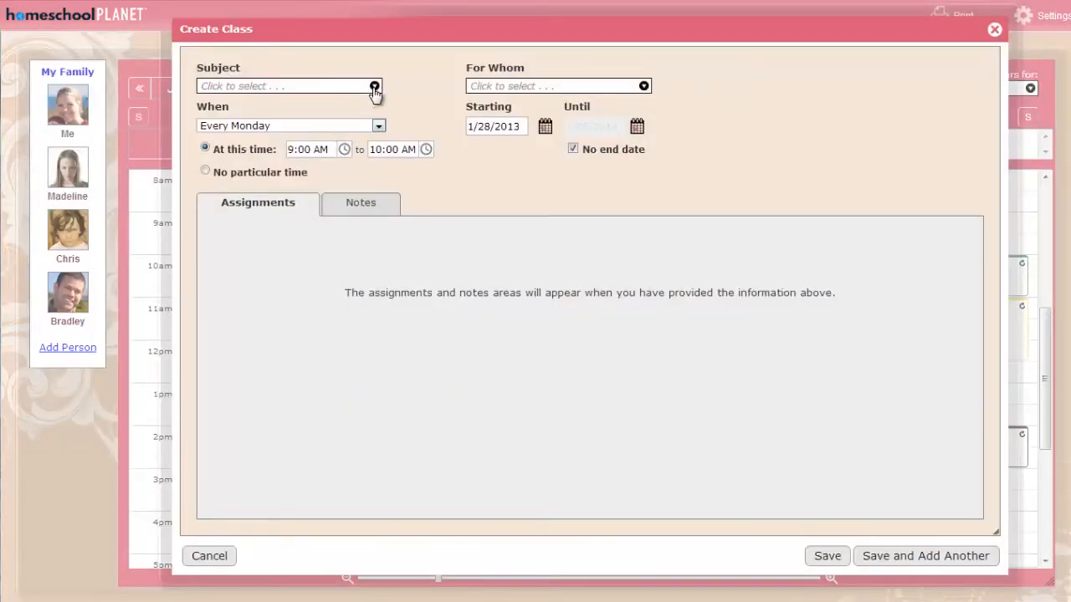
{"action": "left_click", "coordinate": [374, 87]}
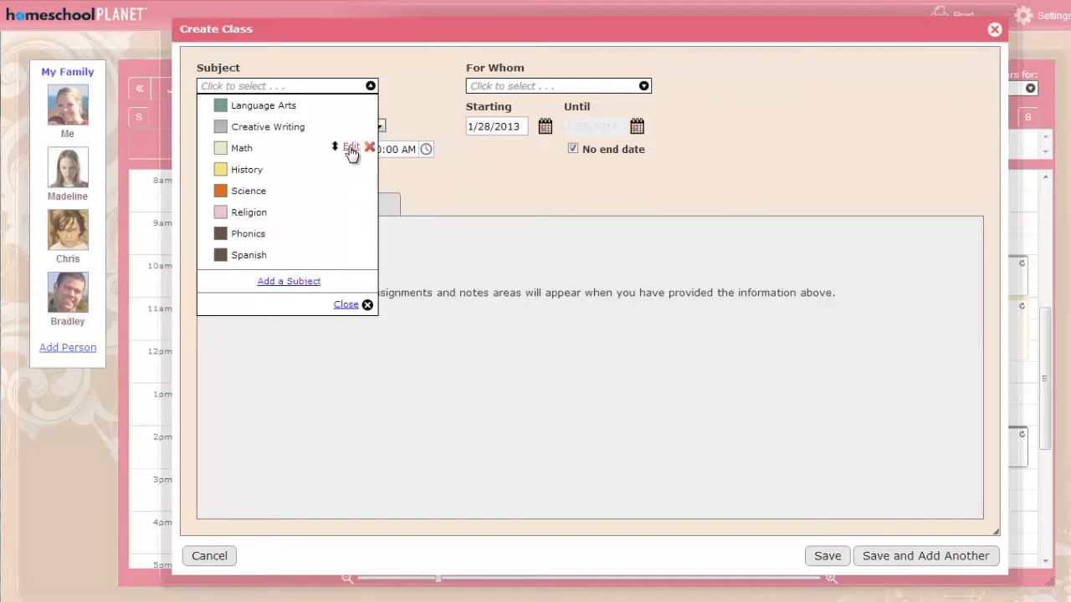
{"action": "left_click", "coordinate": [352, 154]}
{"action": "left_click_drag", "start_coordinate": [276, 149], "coordinate": [181, 145]}
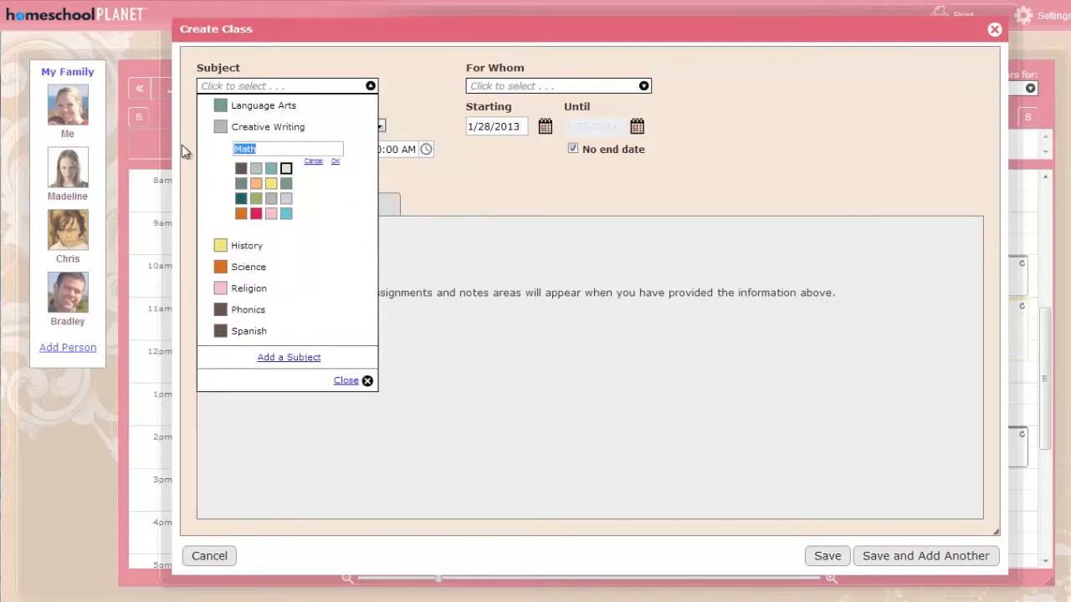
{"action": "type", "text": "Arithmetic"}
{"action": "left_click", "coordinate": [256, 213]}
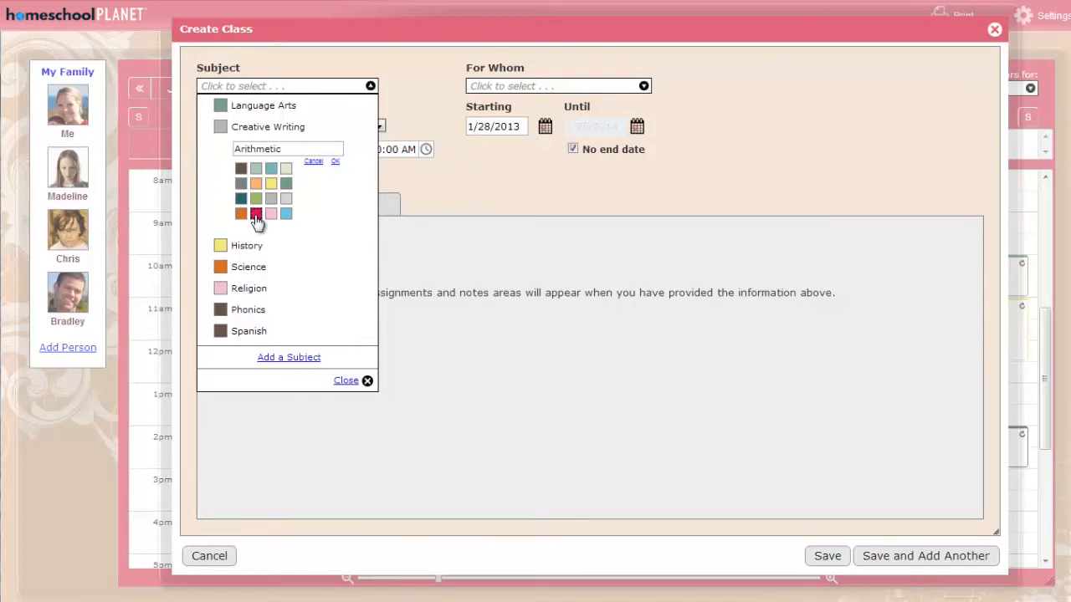
{"action": "left_click", "coordinate": [336, 170]}
{"action": "left_click", "coordinate": [267, 148]}
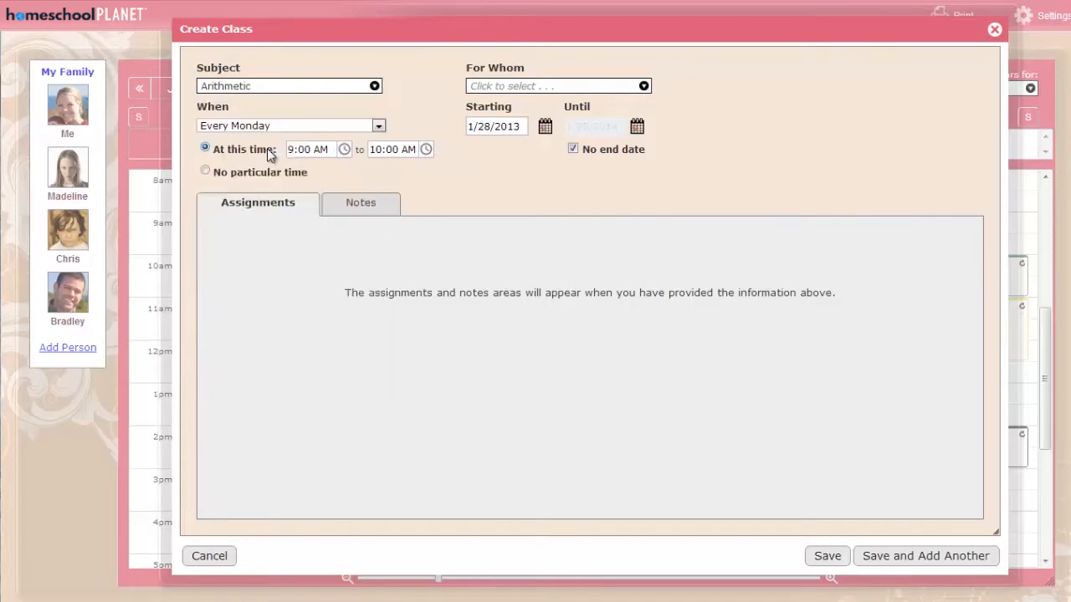
Assign the Arithmetic class to both children in the family.
{"action": "left_click", "coordinate": [643, 87]}
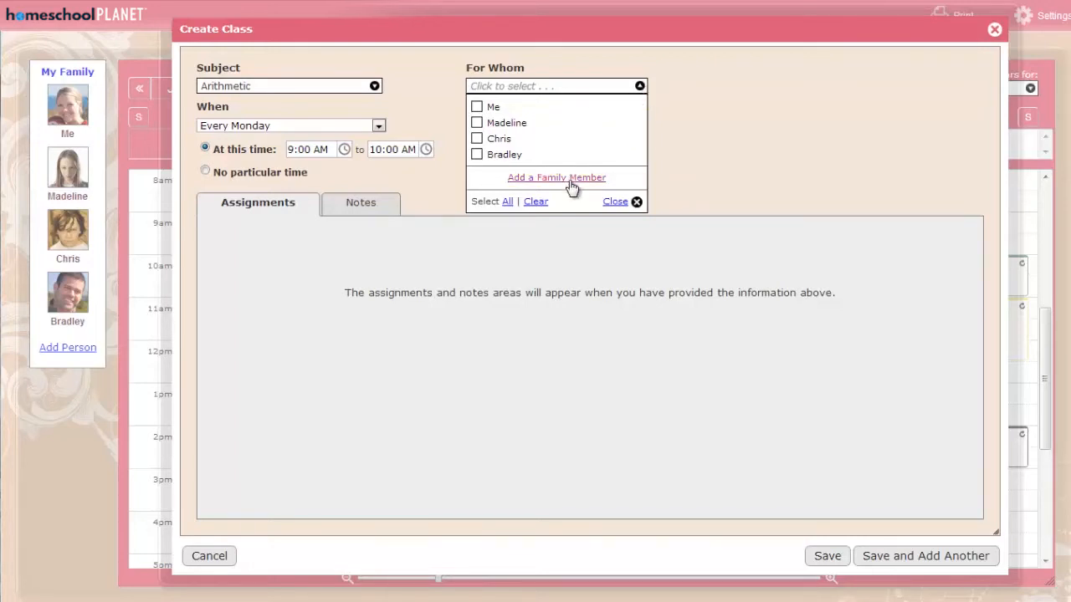
{"action": "left_click", "coordinate": [512, 123]}
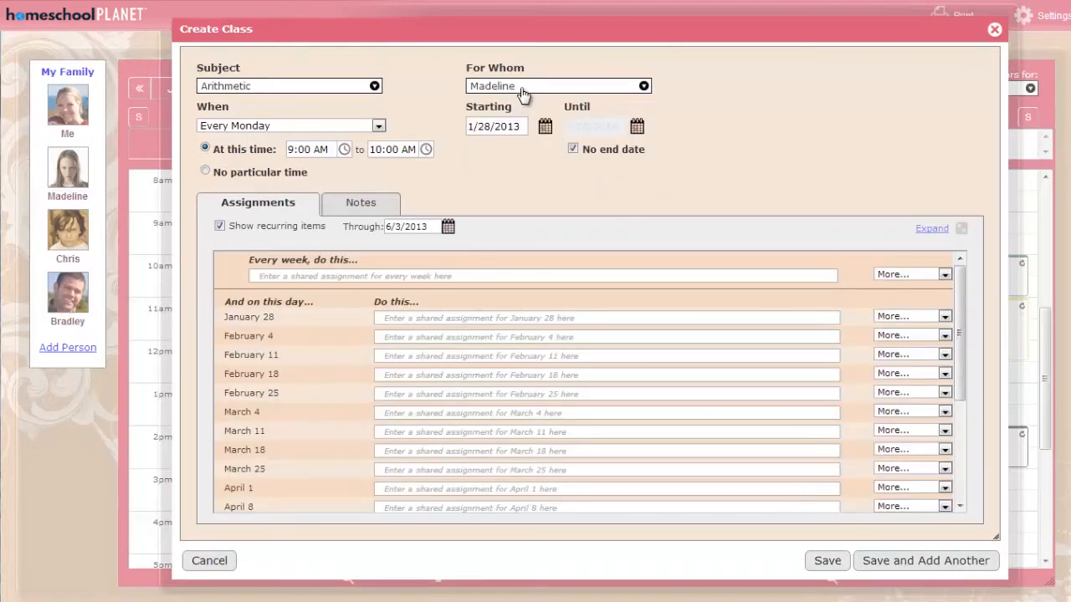
{"action": "left_click", "coordinate": [522, 91]}
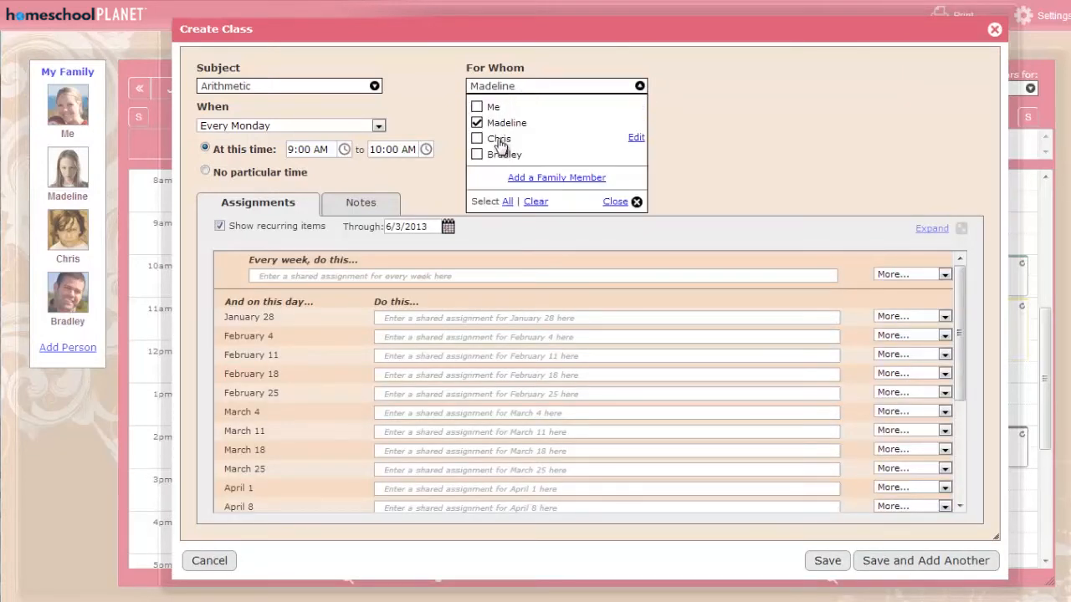
{"action": "left_click", "coordinate": [499, 140]}
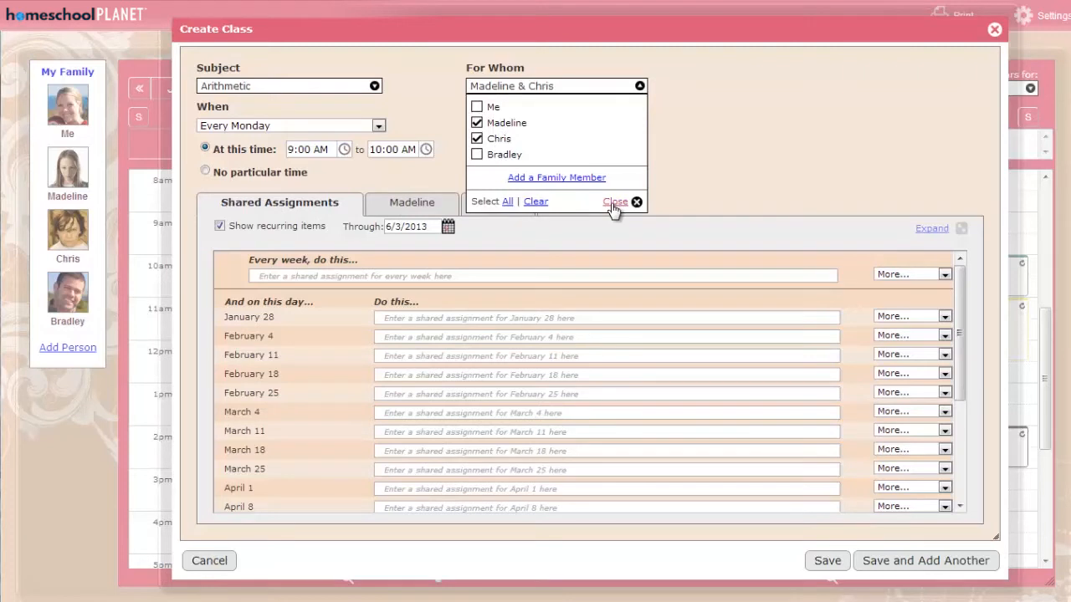
{"action": "left_click", "coordinate": [615, 203]}
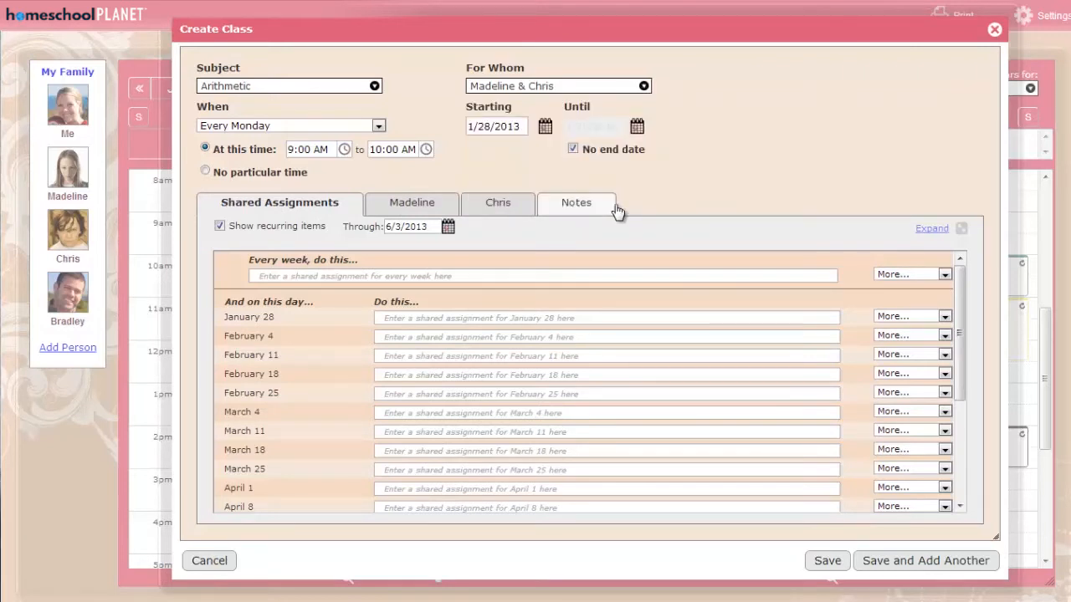
Set the class to repeat every weekday and view the calendar for its starting date.
{"action": "left_click", "coordinate": [379, 126]}
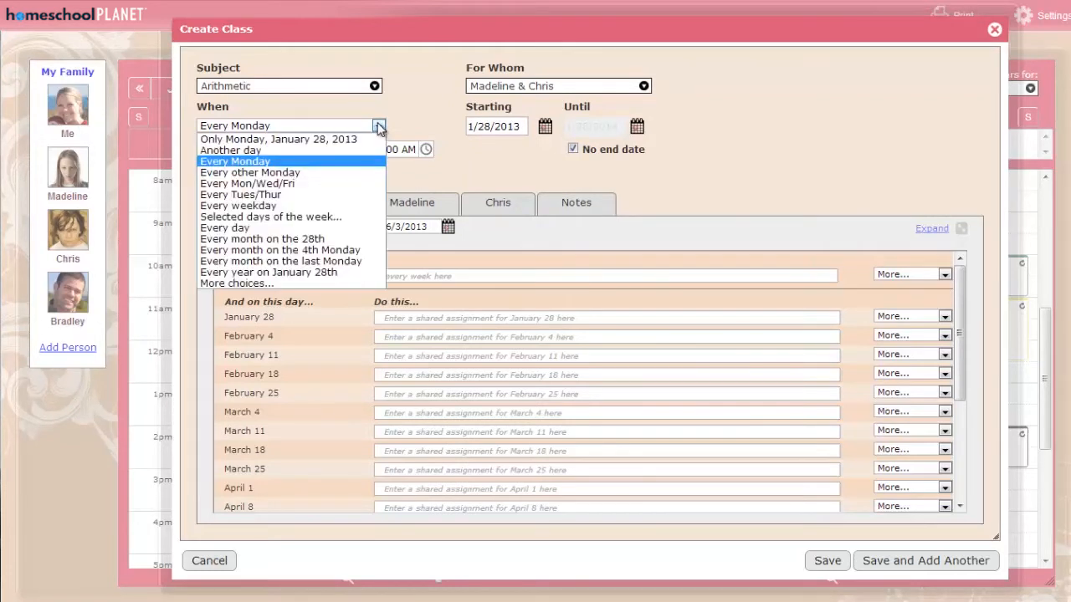
{"action": "left_click", "coordinate": [238, 207]}
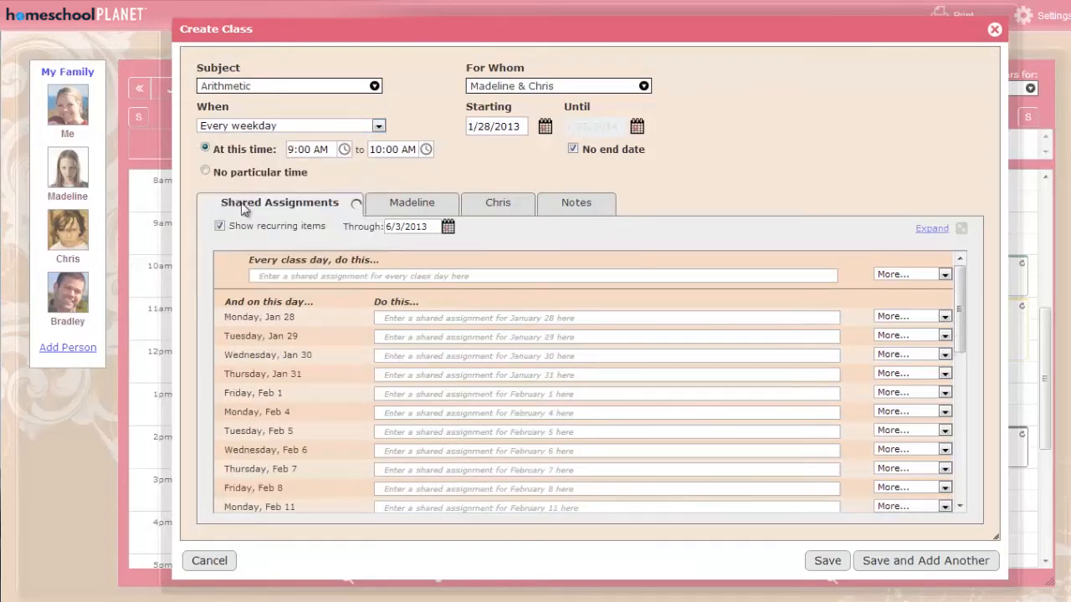
{"action": "left_click", "coordinate": [496, 126]}
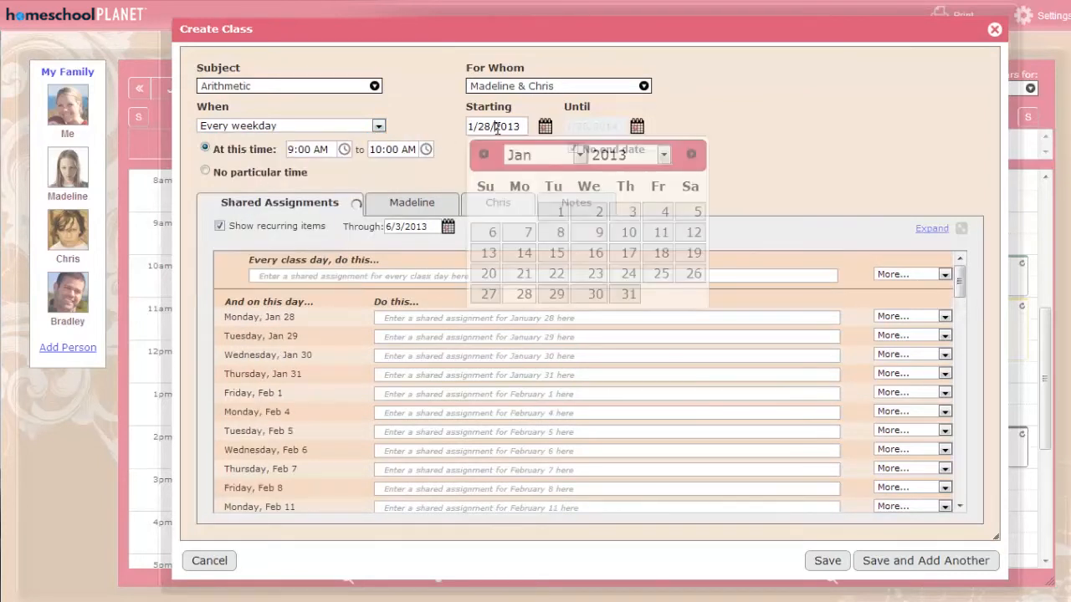
{"action": "left_click", "coordinate": [438, 122]}
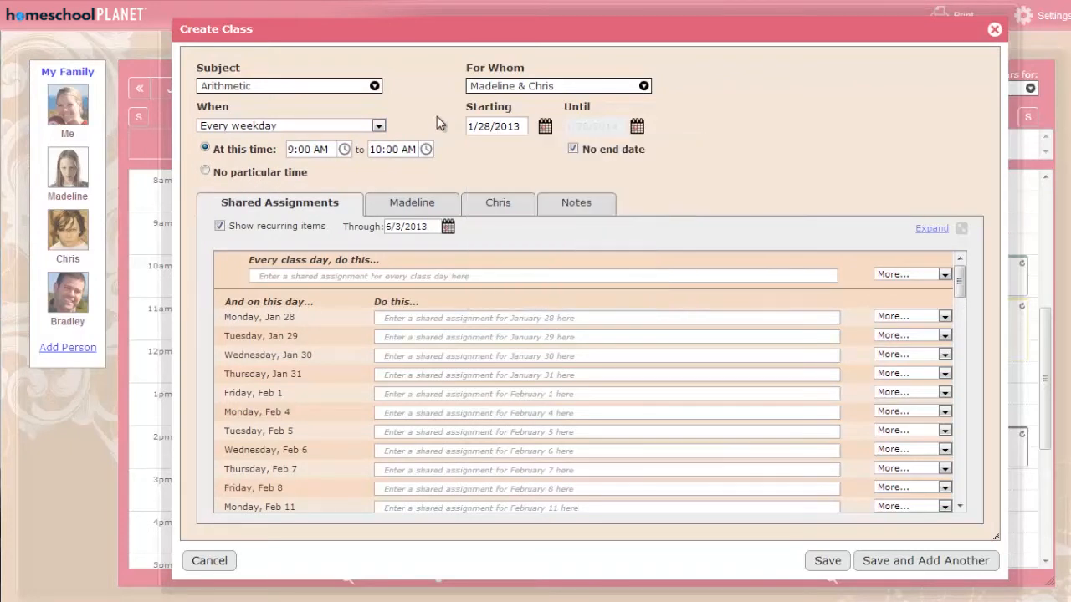
Keep the class at a specific time and set its start time to 9:30 AM.
{"action": "left_click", "coordinate": [204, 172]}
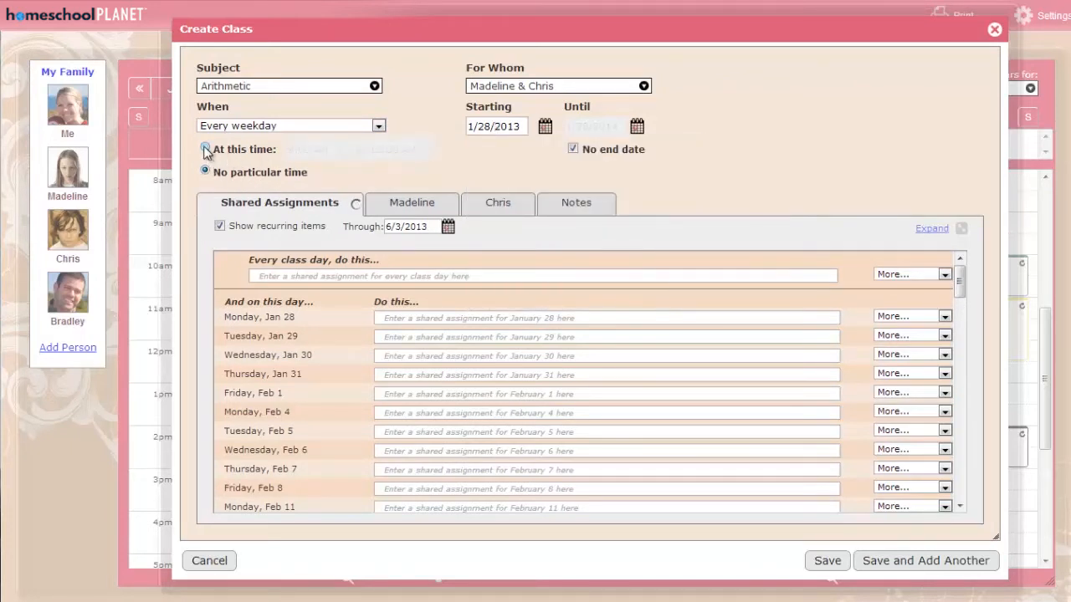
{"action": "left_click", "coordinate": [205, 148]}
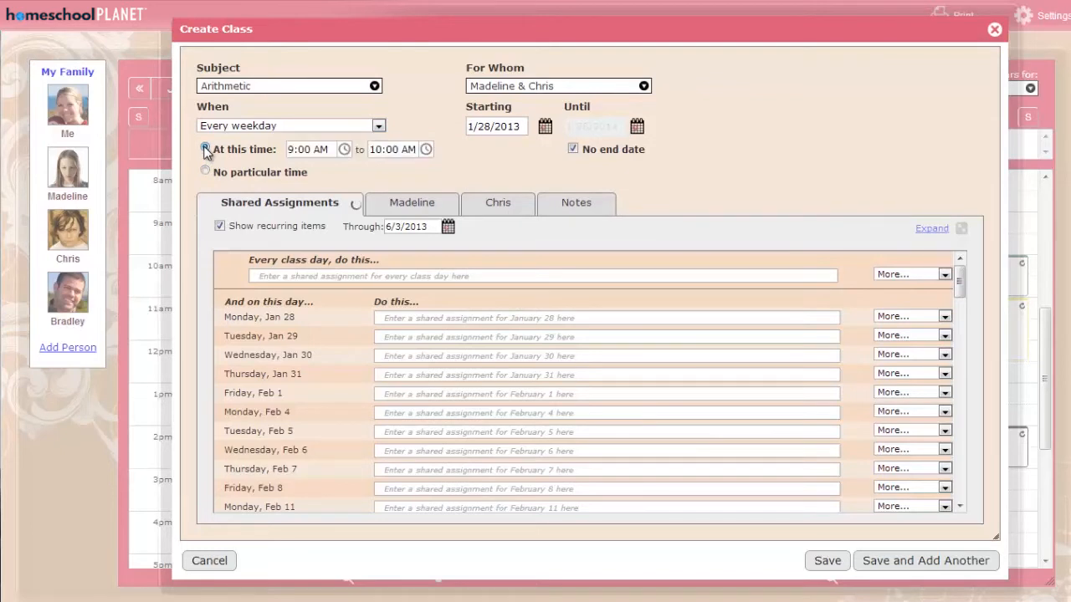
{"action": "left_click", "coordinate": [344, 149]}
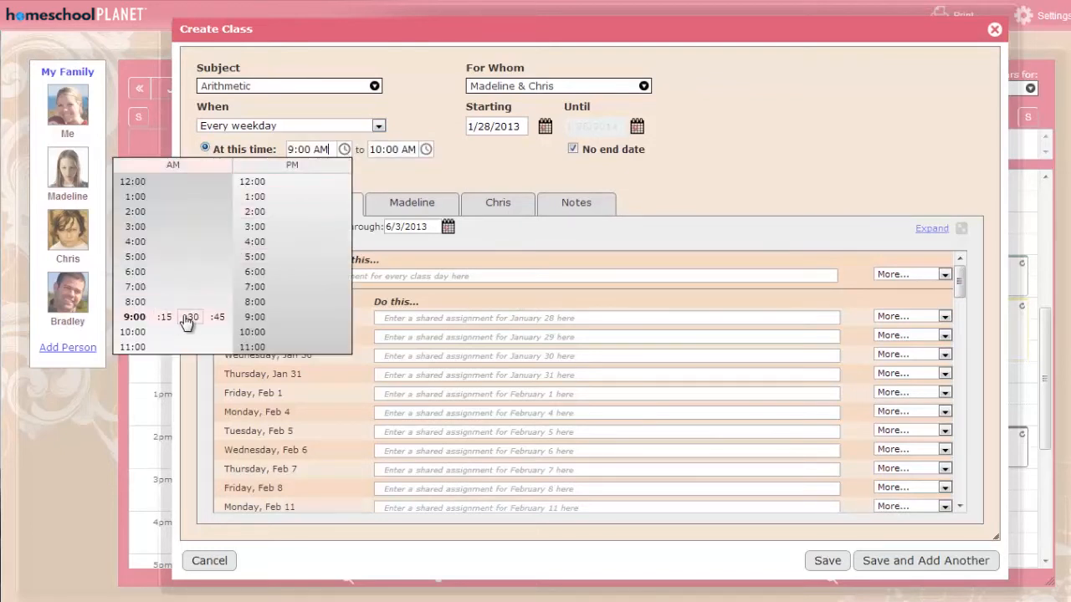
{"action": "left_click", "coordinate": [189, 318]}
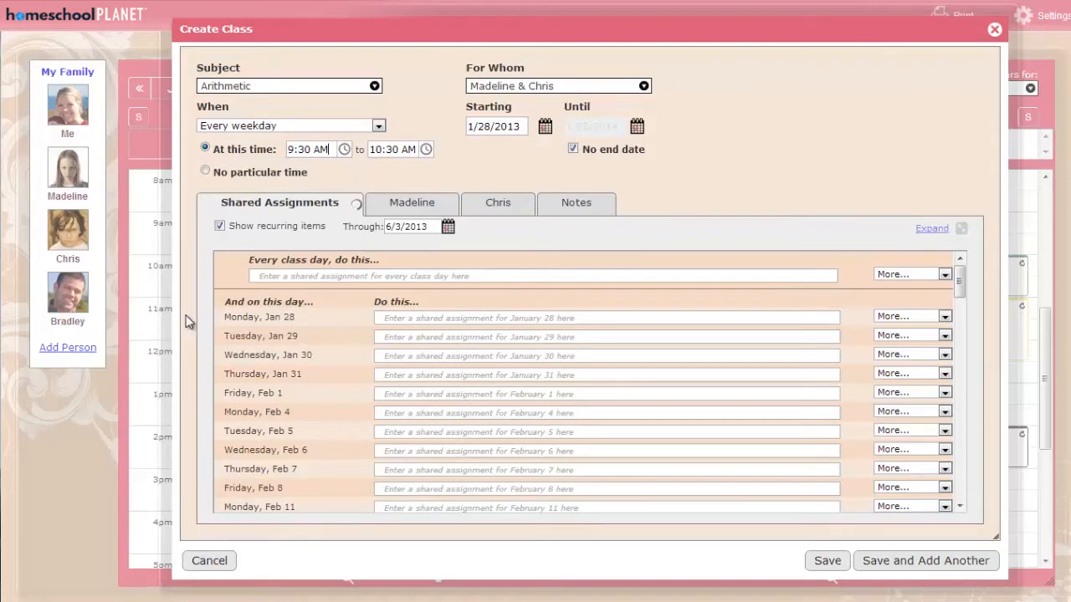
{"action": "left_click", "coordinate": [574, 150]}
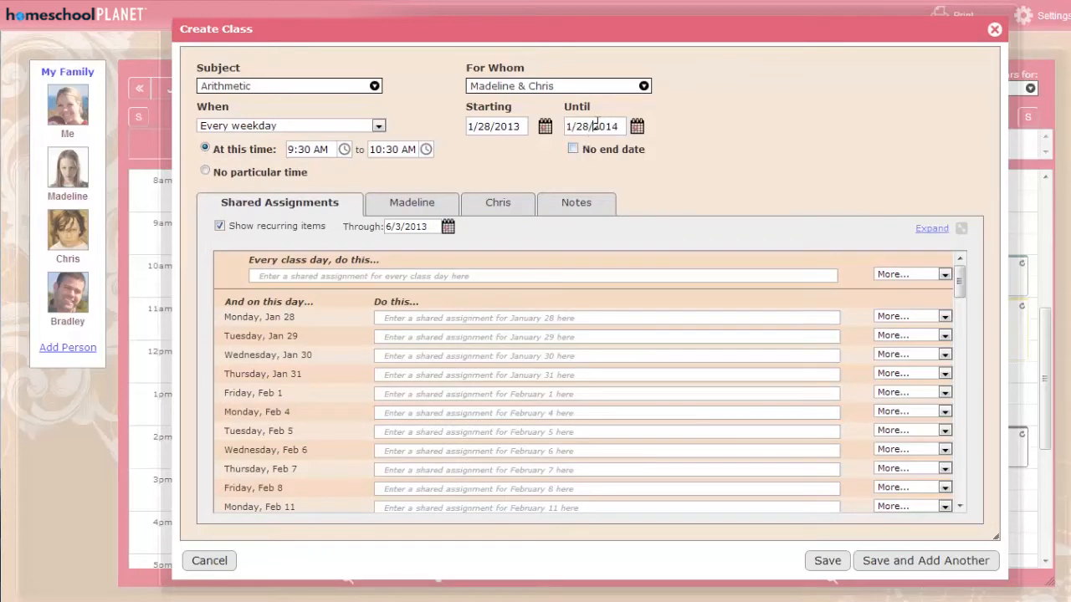
{"action": "left_click", "coordinate": [595, 126]}
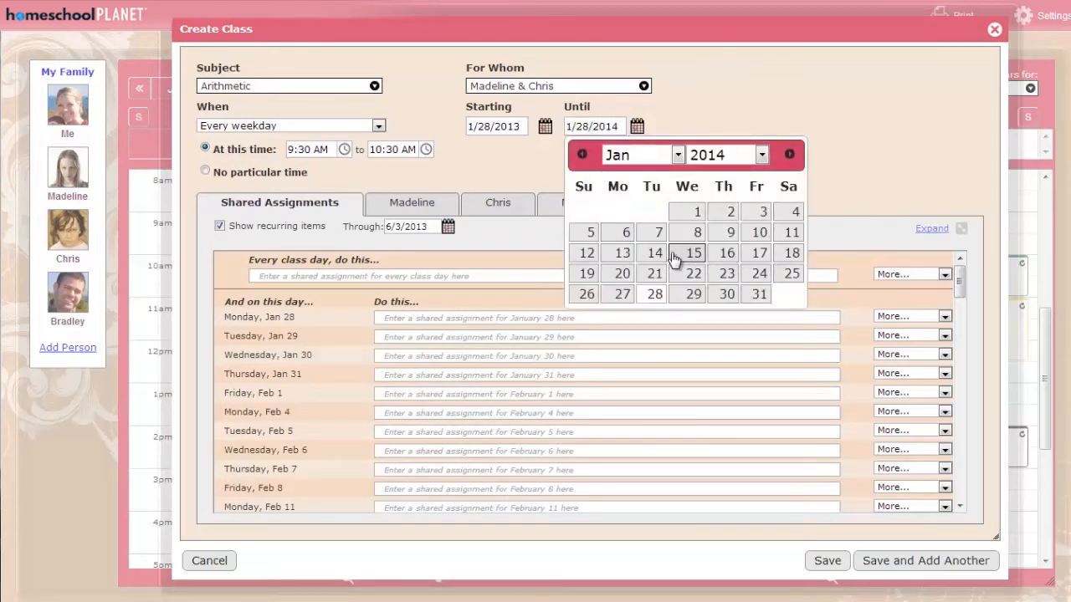
{"action": "left_click", "coordinate": [538, 176]}
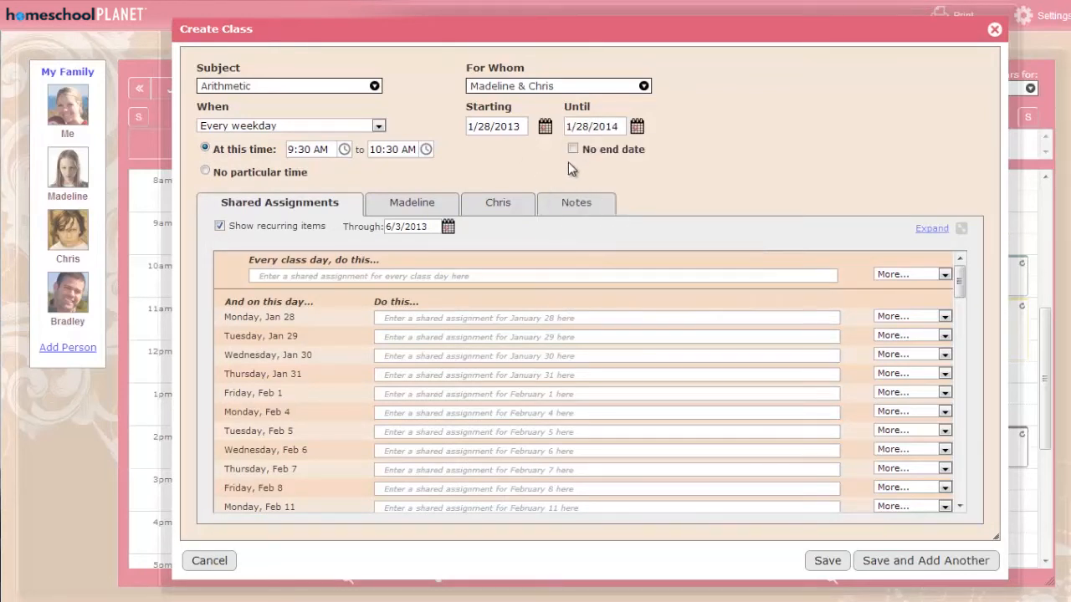
{"action": "left_click", "coordinate": [574, 150]}
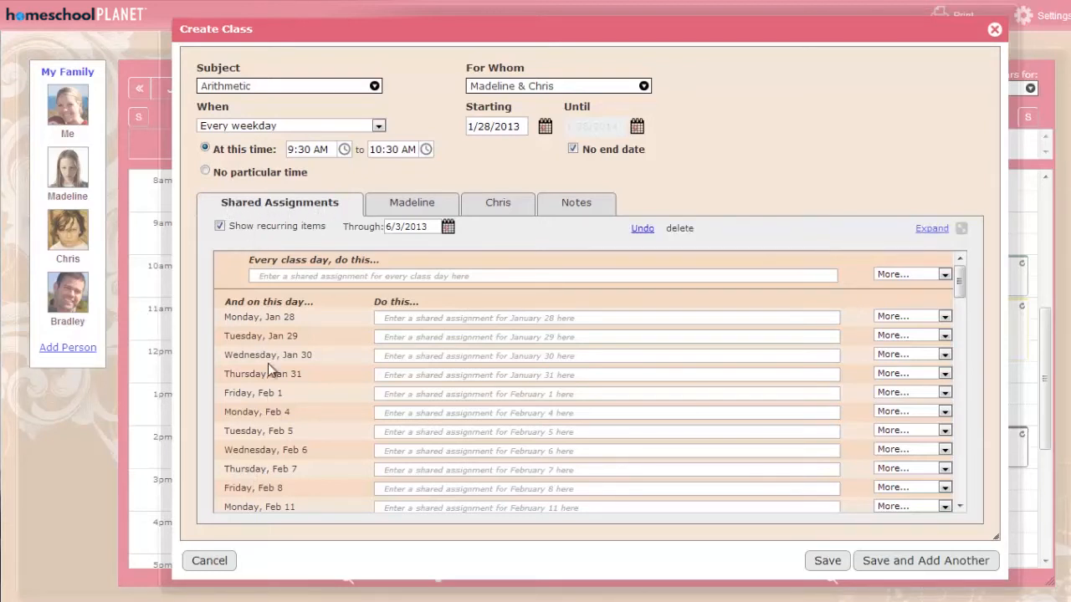
Enter shared assignments "Worksheet 1, problems 1-5" for January 28, "Worksheet 1, problems 6-10" for January 29 and "Worksheet 2" for January 30.
{"action": "left_click", "coordinate": [432, 317]}
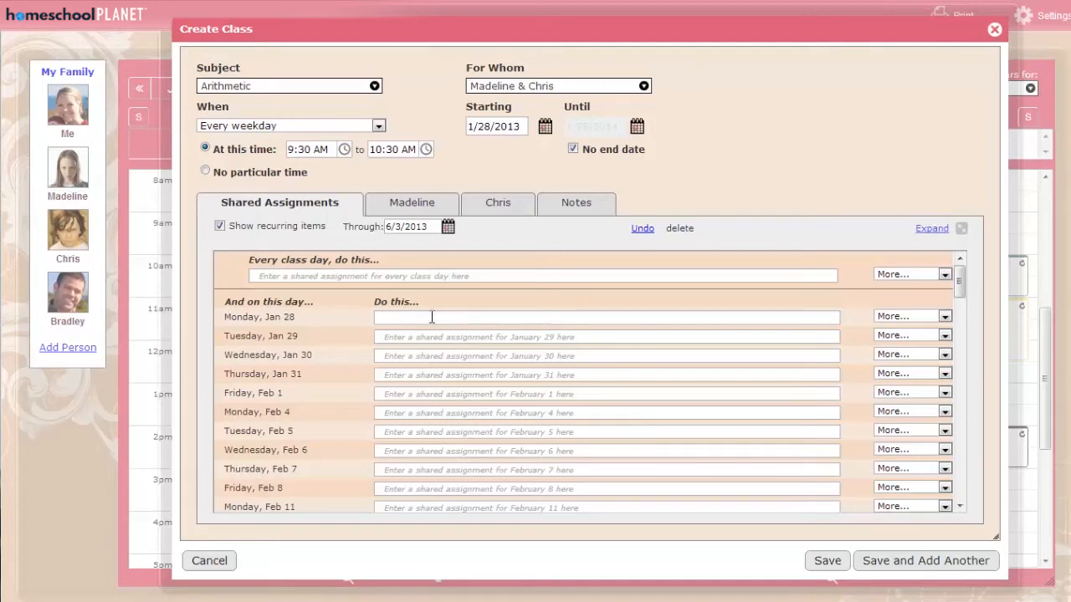
{"action": "type", "text": "Worksheet 1, problems 1-5"}
{"action": "key", "text": "Tab"}
{"action": "type", "text": "Worksheet"}
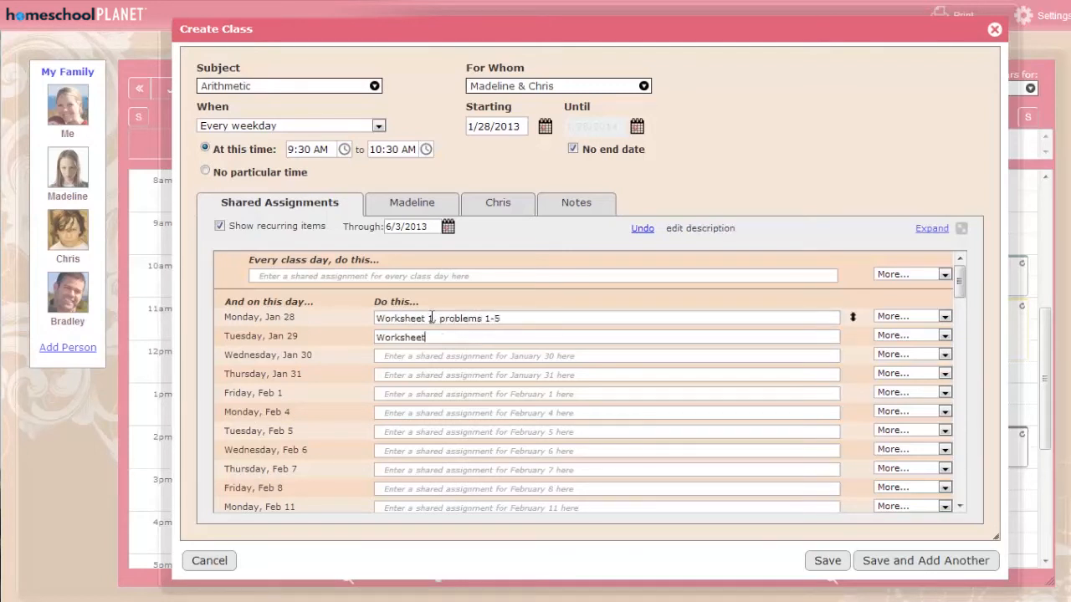
{"action": "type", "text": " 1, problems 6-10"}
{"action": "key", "text": "Tab"}
{"action": "type", "text": "Worksheet 2"}
{"action": "key", "text": "Tab"}
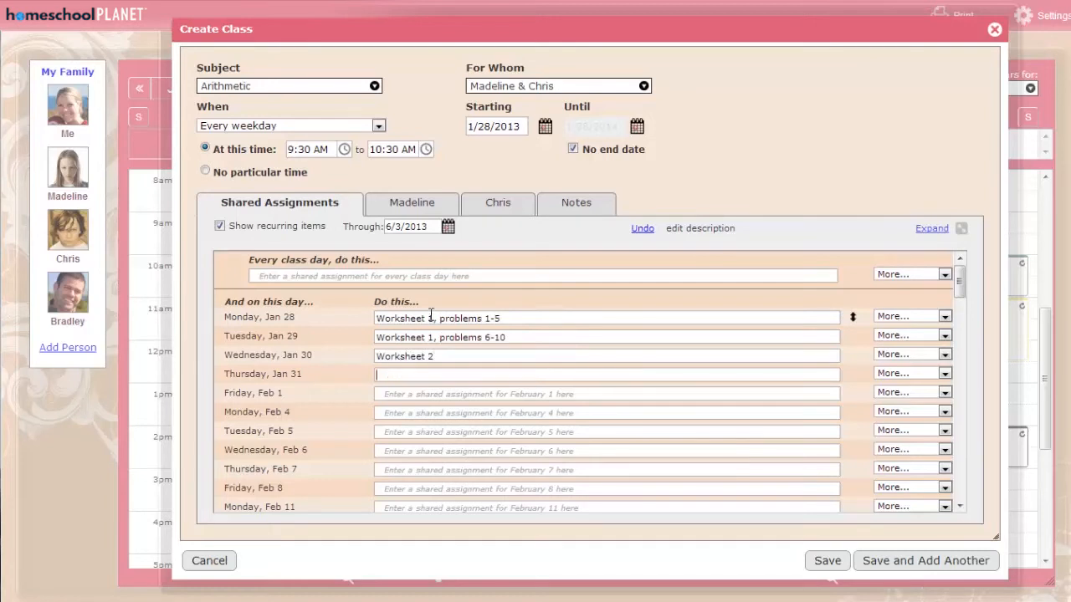
Add another shared assignment, "Start reading Flatland", to Monday, January 28.
{"action": "left_click", "coordinate": [939, 319]}
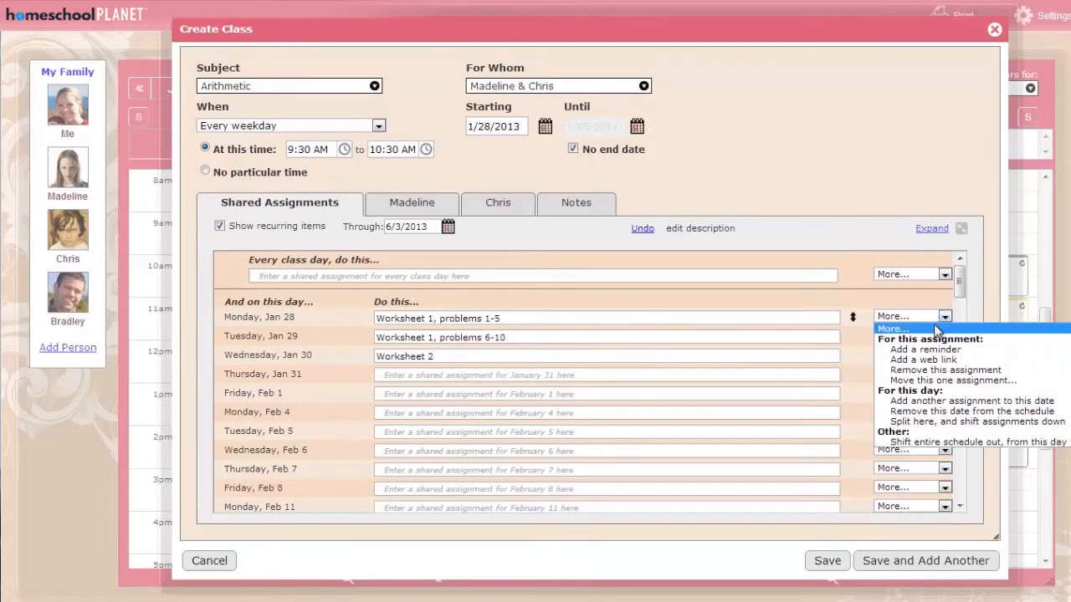
{"action": "left_click", "coordinate": [946, 401]}
{"action": "type", "text": "S"}
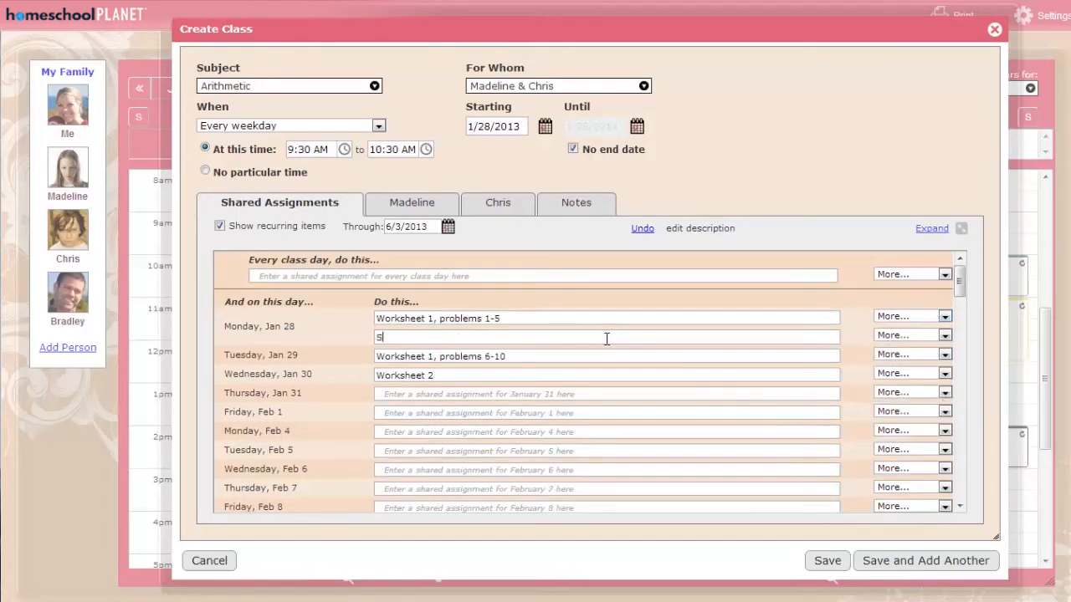
{"action": "type", "text": "tart reading Flatland"}
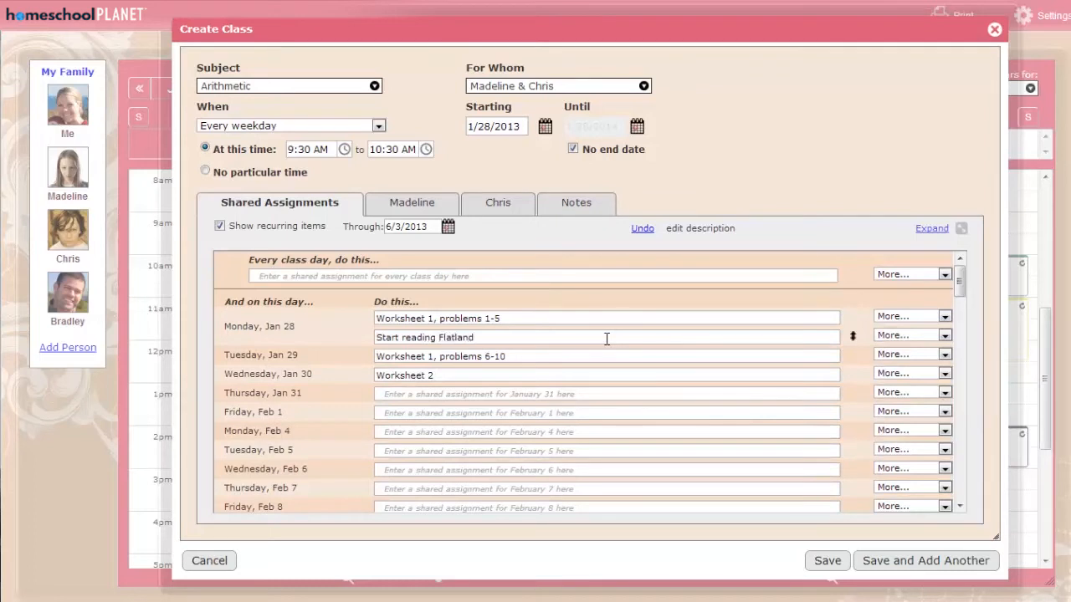
Add "Study arithmetic facts" as a shared assignment for every class day, and try the list with recurring items hidden and shown.
{"action": "left_click", "coordinate": [264, 276]}
{"action": "type", "text": "Study"}
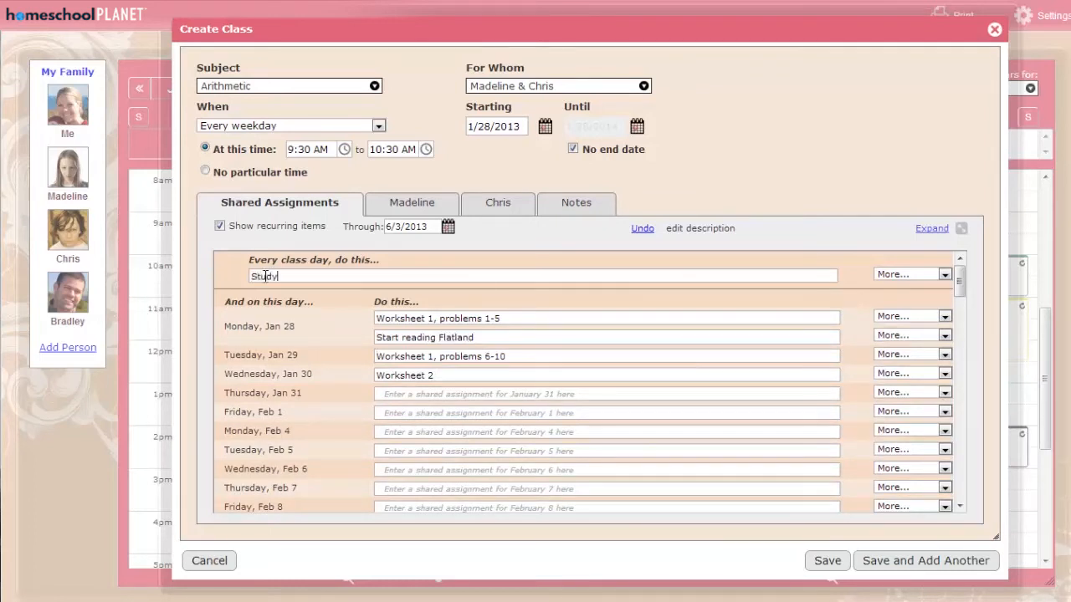
{"action": "type", "text": " arithmetic facts"}
{"action": "key", "text": "Tab"}
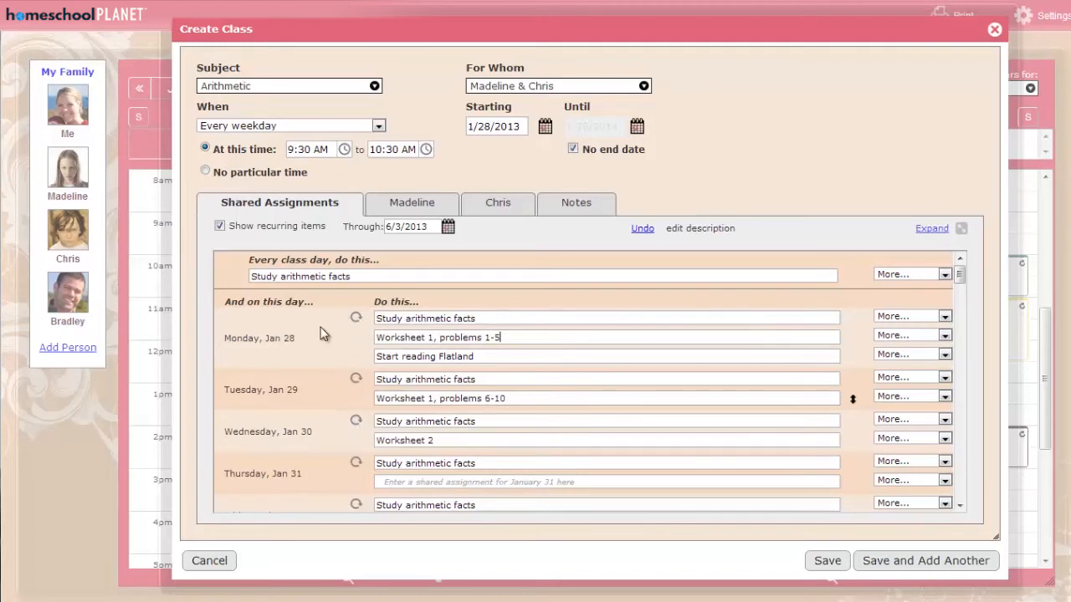
{"action": "left_click", "coordinate": [220, 227]}
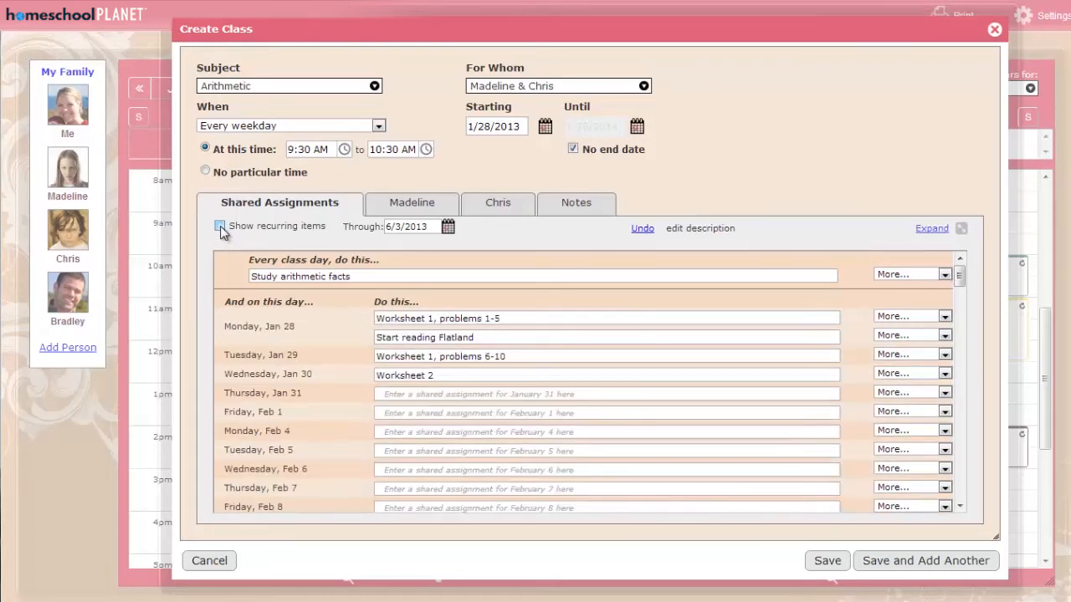
{"action": "left_click", "coordinate": [220, 227]}
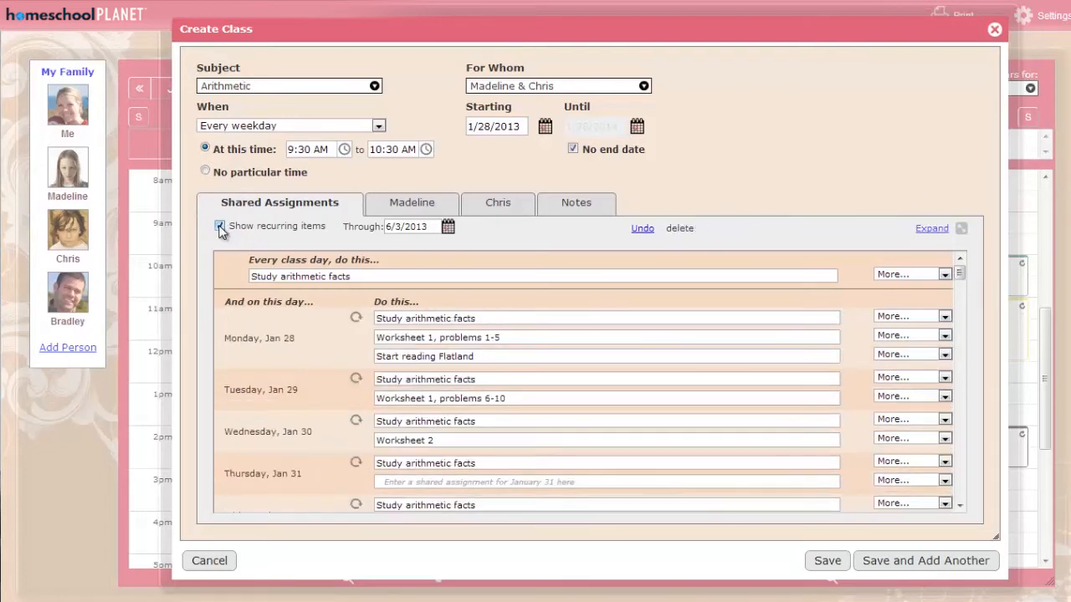
View the second child's individual assignments with the shared items hidden.
{"action": "left_click", "coordinate": [500, 204]}
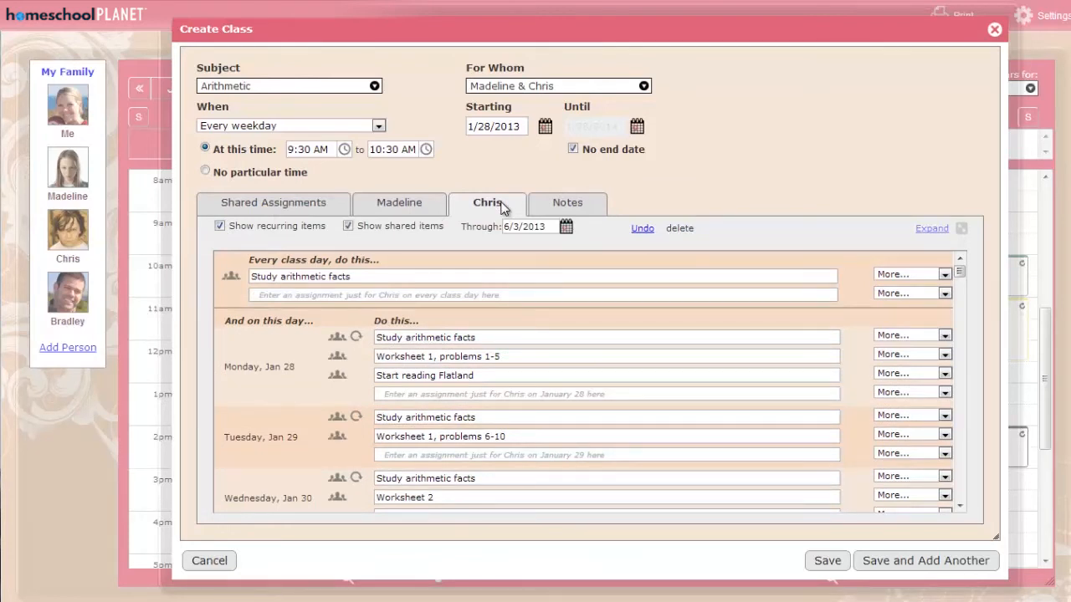
{"action": "mouse_move", "coordinate": [334, 339]}
{"action": "left_click", "coordinate": [348, 227]}
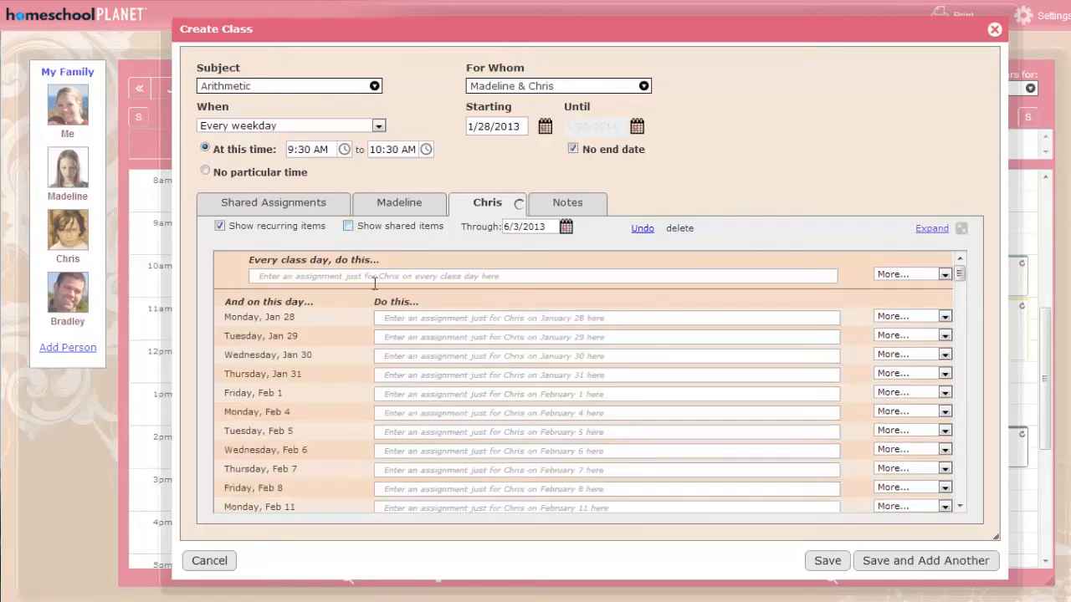
Show the shared items again and add "Quiz: nines table" as the second child's own assignment for Tuesday, January 29.
{"action": "left_click", "coordinate": [348, 226]}
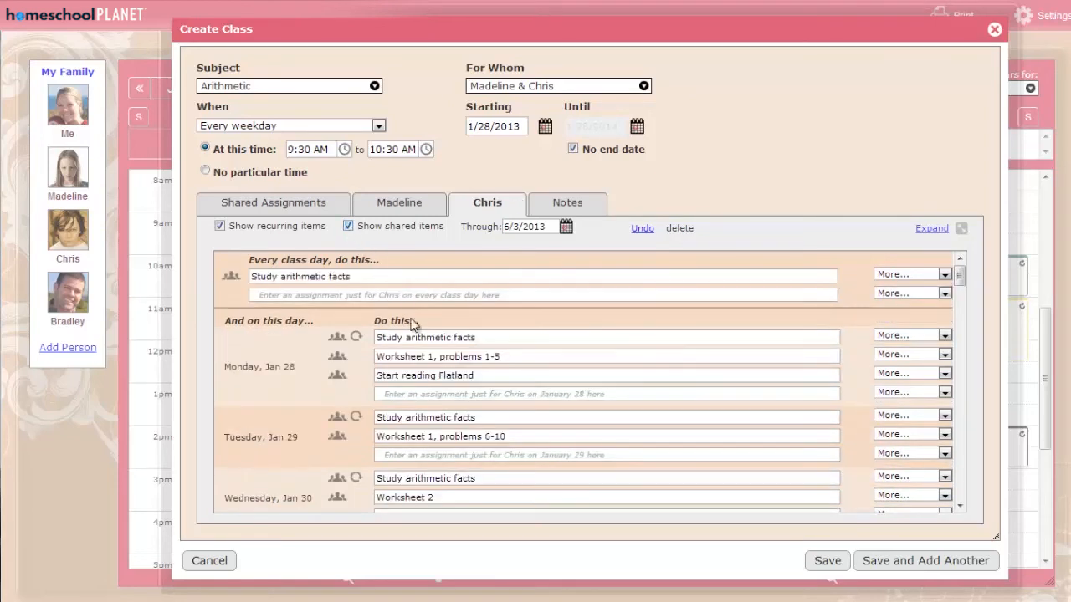
{"action": "left_click", "coordinate": [399, 455]}
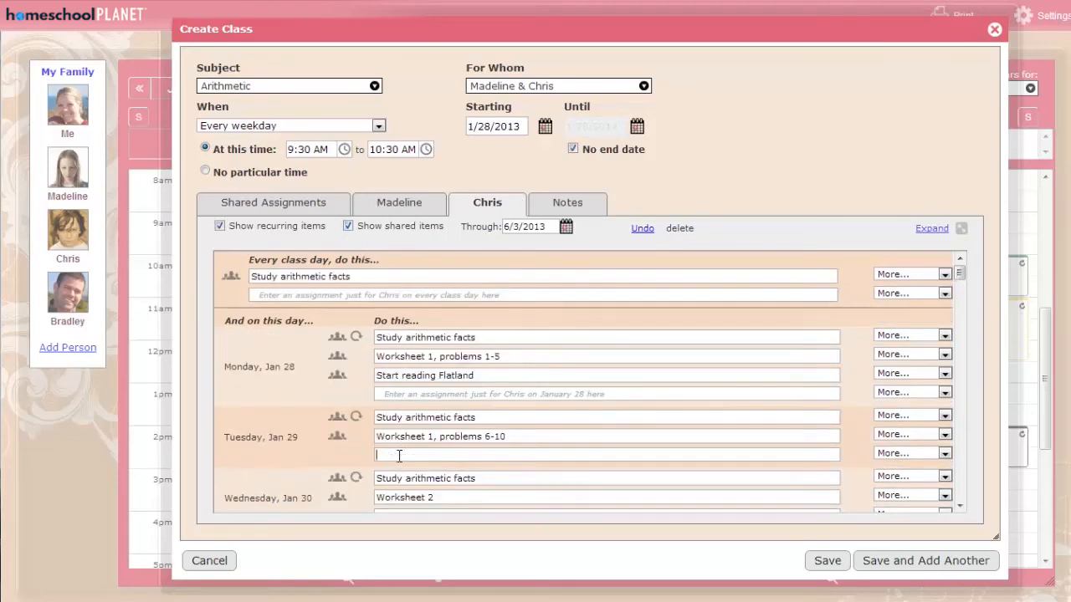
{"action": "type", "text": "Quiz: nines table"}
{"action": "key", "text": "Tab"}
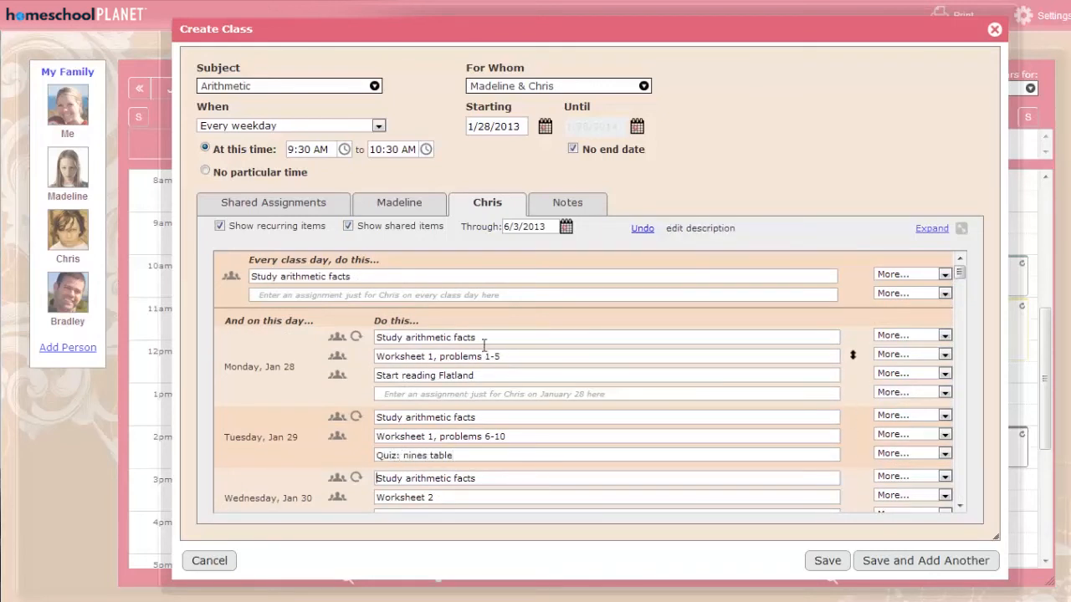
Extend the second child's January 28 recurring assignment to "Study arithmetic facts - review facts from last week".
{"action": "left_click", "coordinate": [485, 336]}
{"action": "type", "text": "- review facts fro"}
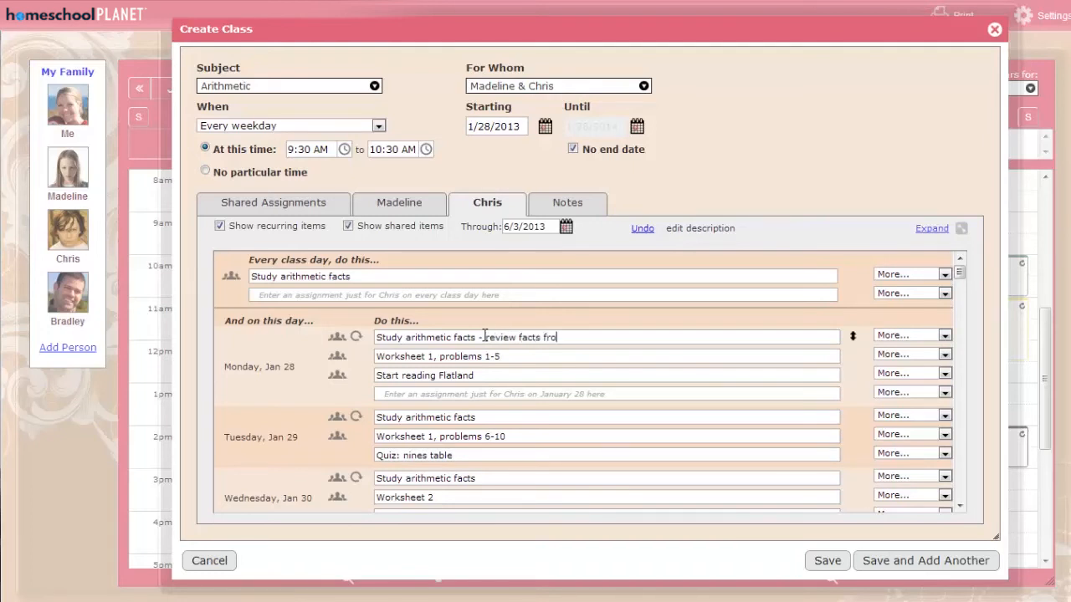
{"action": "type", "text": "m last week"}
{"action": "key", "text": "Tab"}
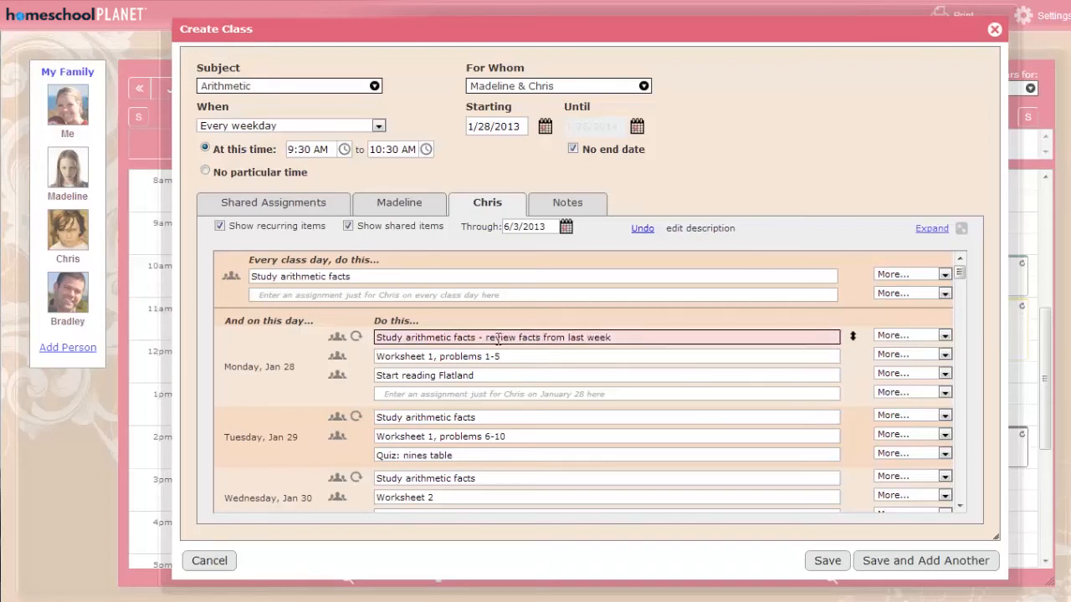
Move the shared "Worksheet 2" assignment to Thursday, January 31 for the second child only.
{"action": "scroll", "coordinate": [761, 469], "scroll_direction": "down", "scroll_amount": 1}
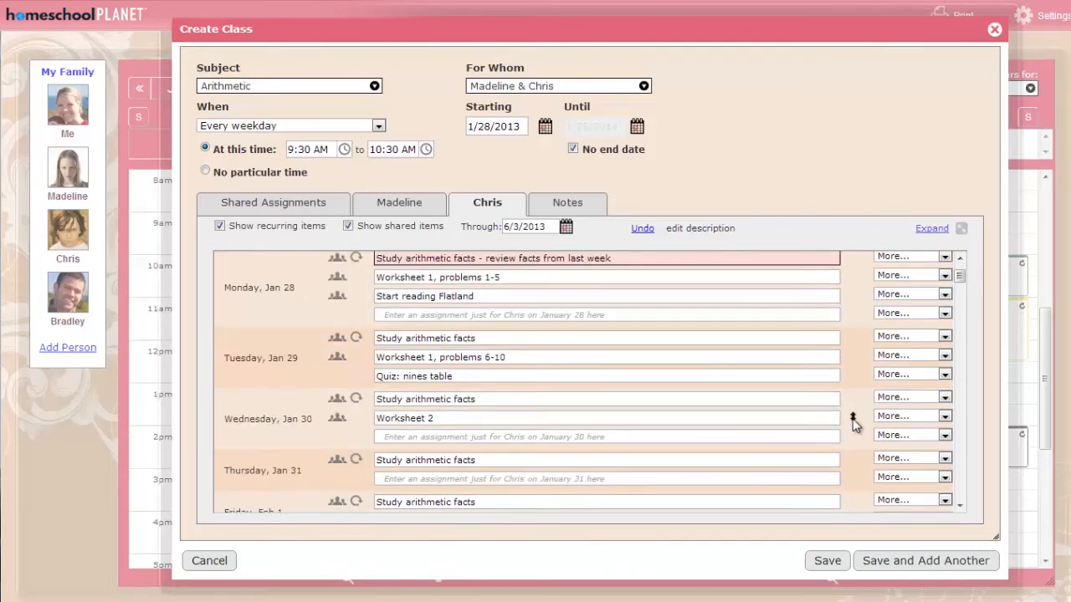
{"action": "left_click_drag", "start_coordinate": [853, 419], "coordinate": [846, 467]}
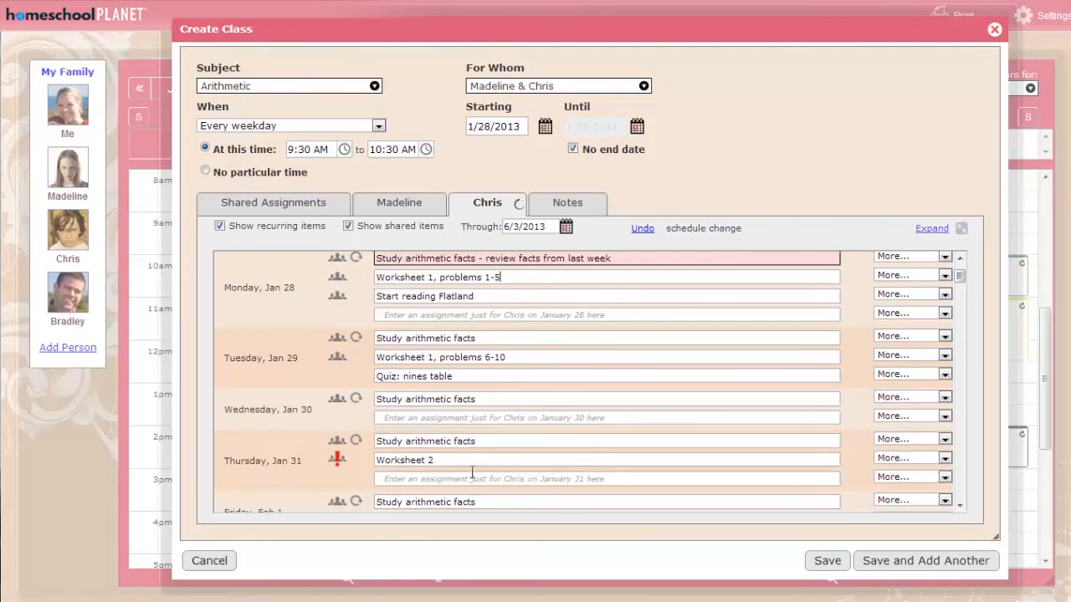
{"action": "mouse_move", "coordinate": [337, 462]}
Try removing the shared "Worksheet 2" assignment on January 31 for the second child, and restore it.
{"action": "left_click", "coordinate": [894, 459]}
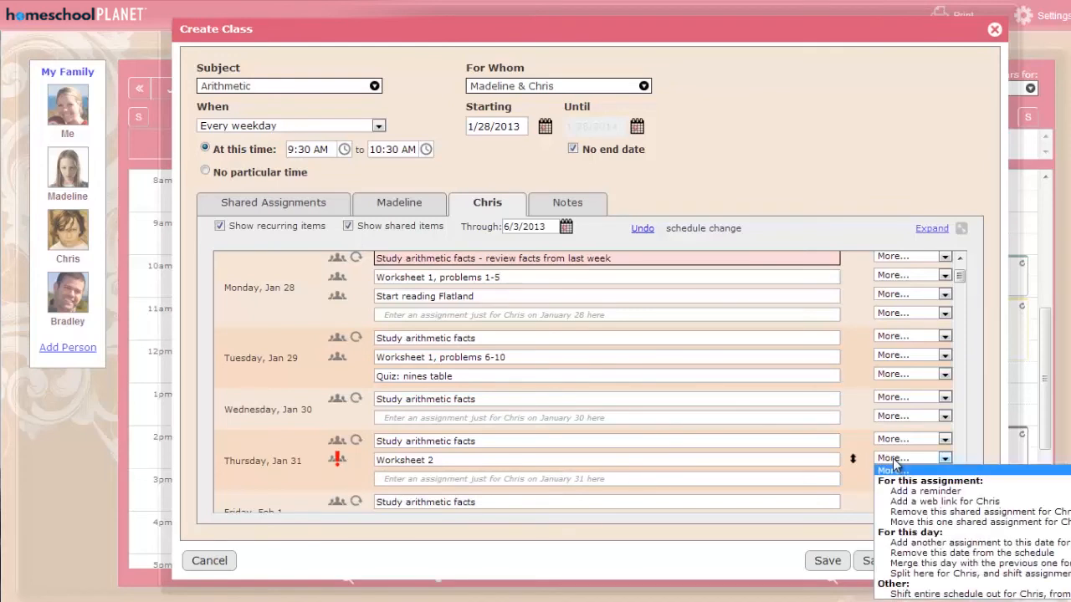
{"action": "left_click", "coordinate": [913, 512]}
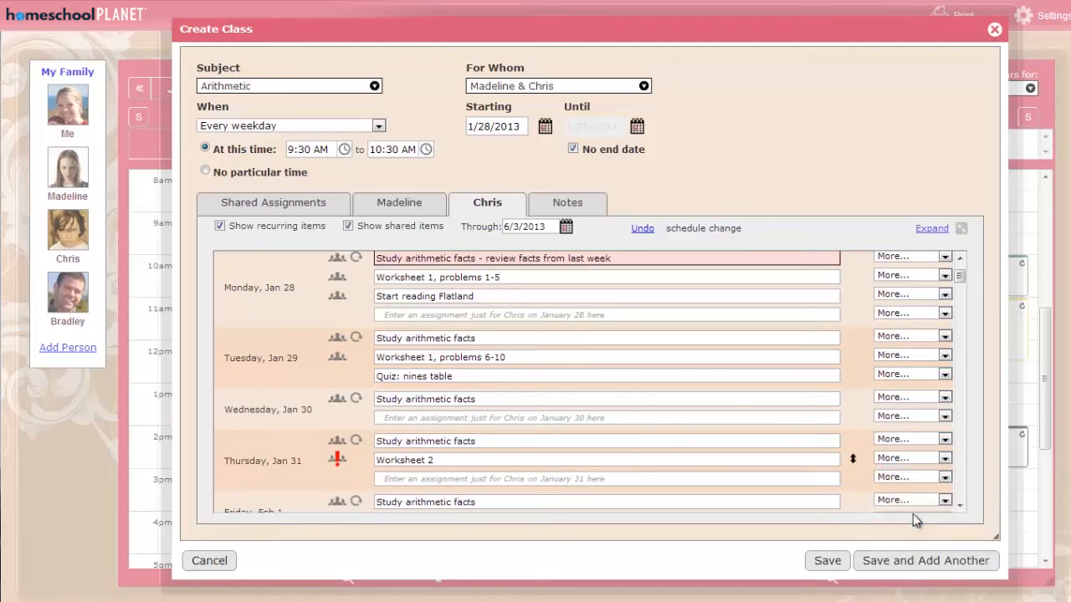
{"action": "left_click", "coordinate": [903, 462]}
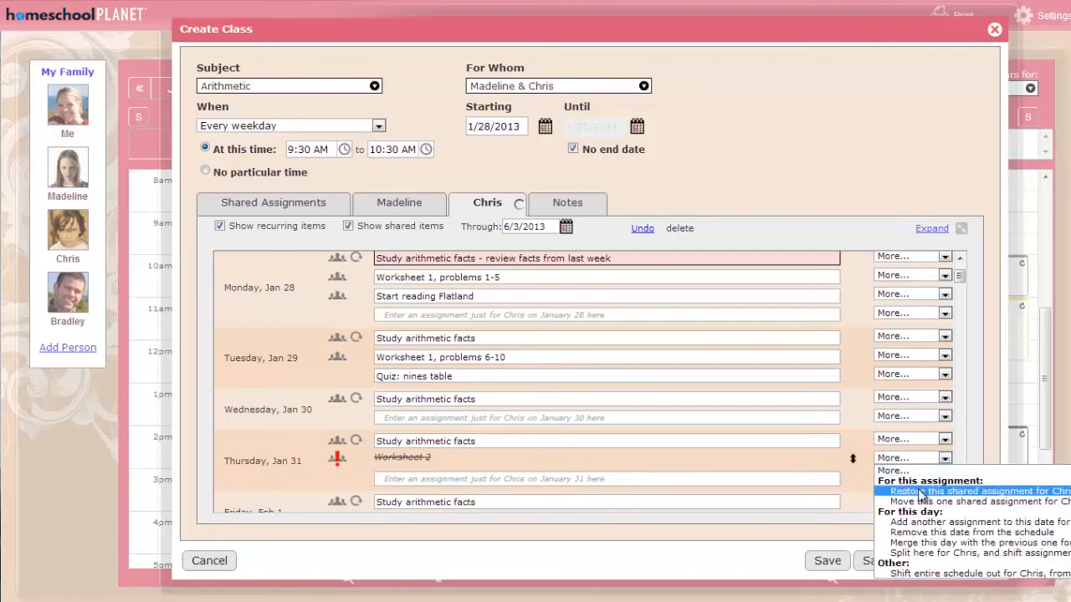
{"action": "left_click", "coordinate": [920, 492]}
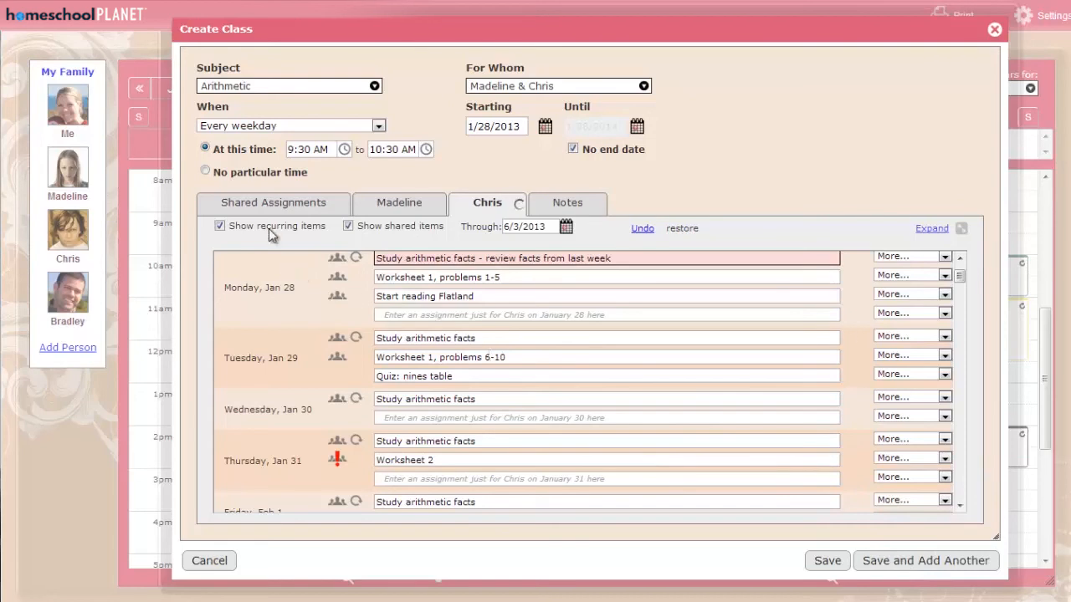
Check the exception marker on January 30's "Worksheet 2" in the shared assignments, and save the Arithmetic class.
{"action": "left_click", "coordinate": [252, 208]}
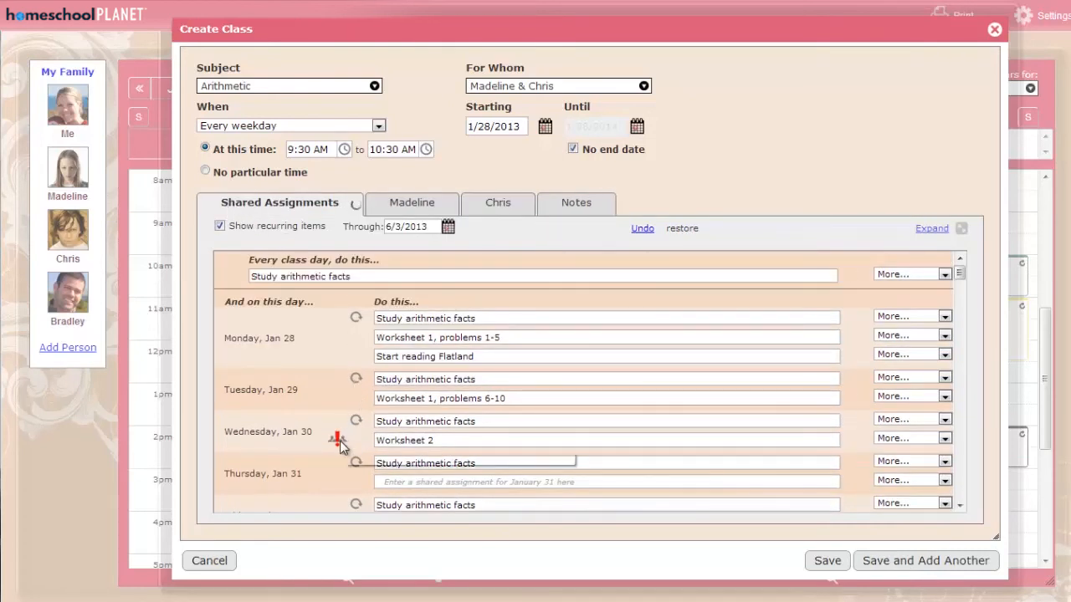
{"action": "mouse_move", "coordinate": [347, 447]}
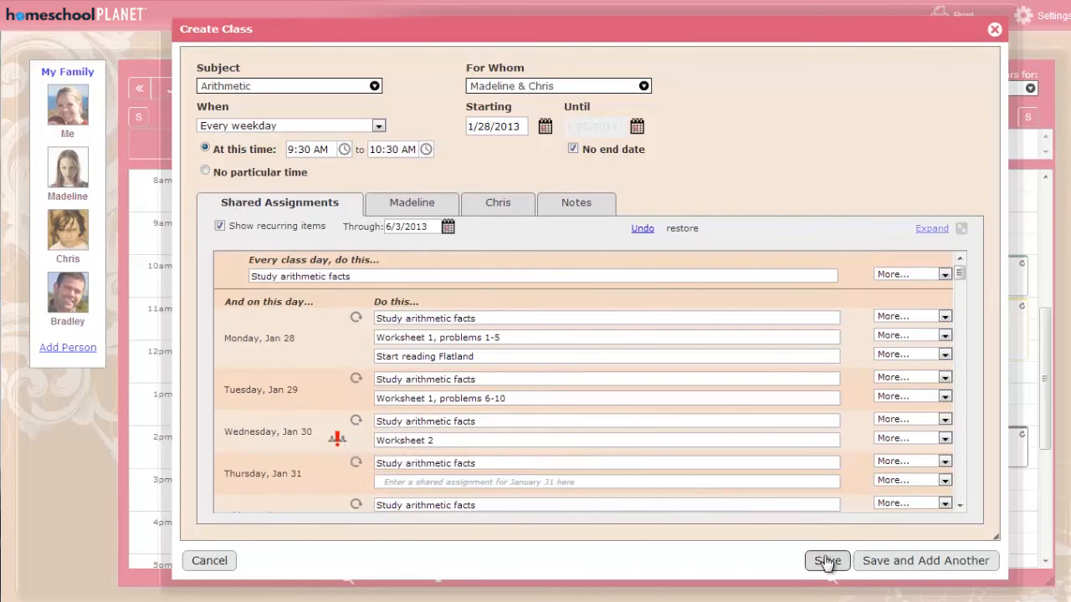
{"action": "left_click", "coordinate": [826, 562]}
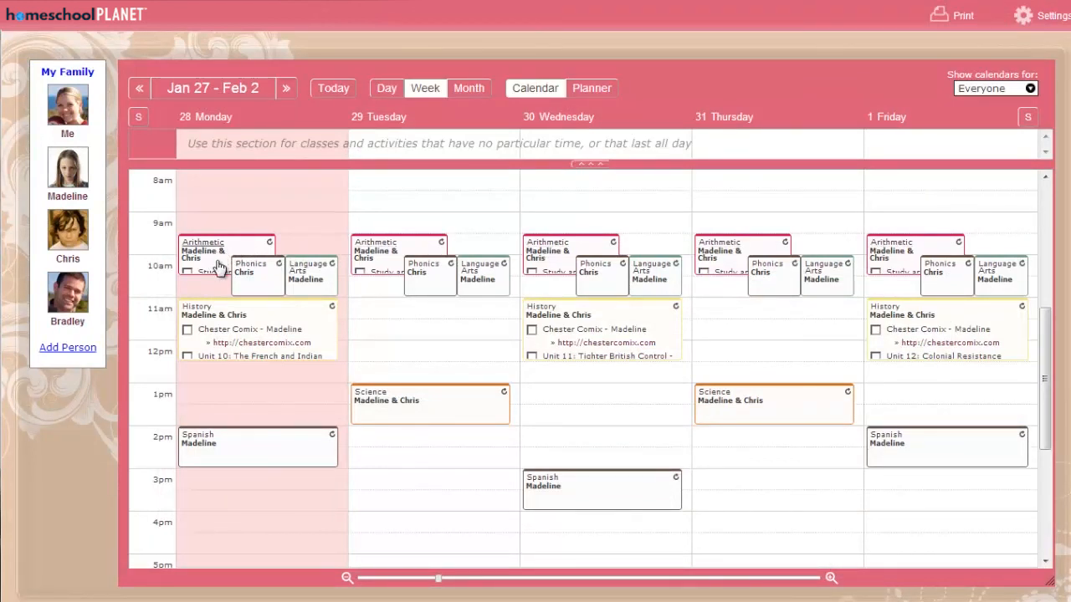
Review Monday's Arithmetic class details on the calendar, and look at which kinds of items can be added there.
{"action": "left_click", "coordinate": [219, 266]}
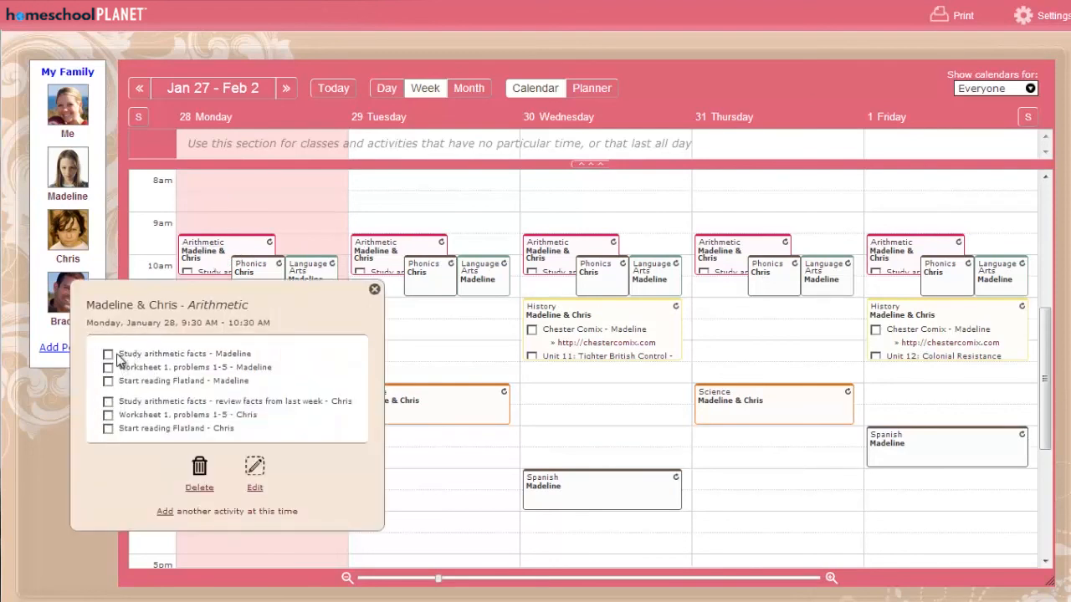
{"action": "left_click", "coordinate": [375, 290]}
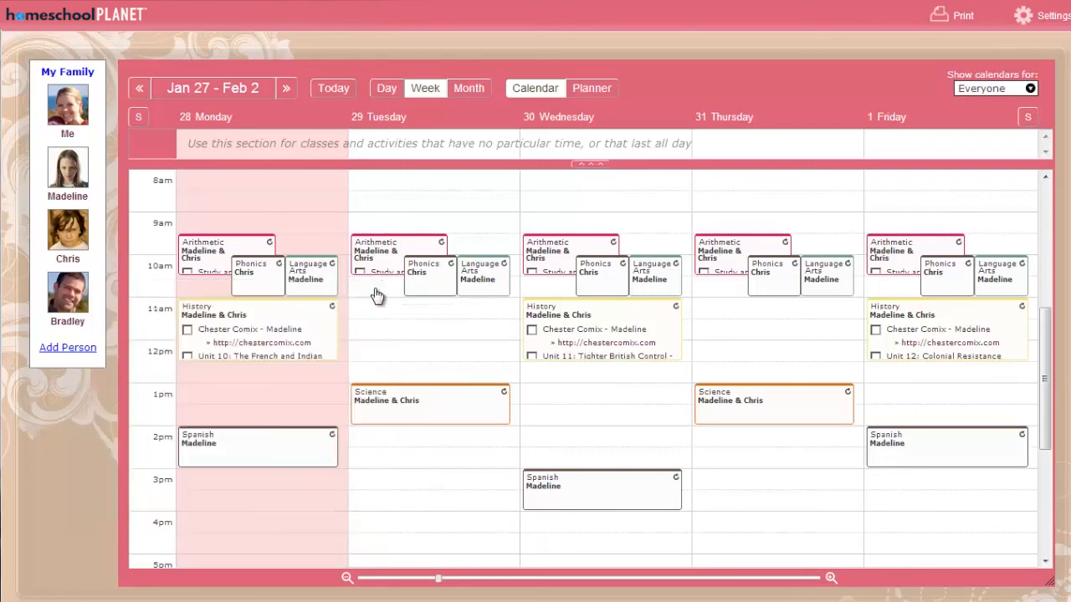
{"action": "left_click", "coordinate": [319, 218]}
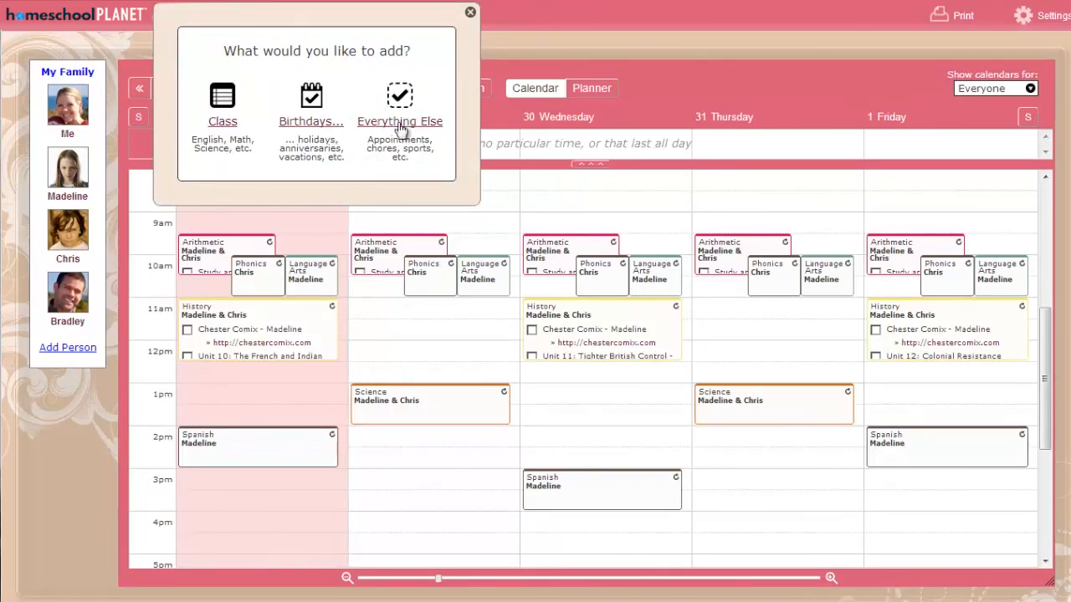
{"action": "left_click", "coordinate": [470, 13]}
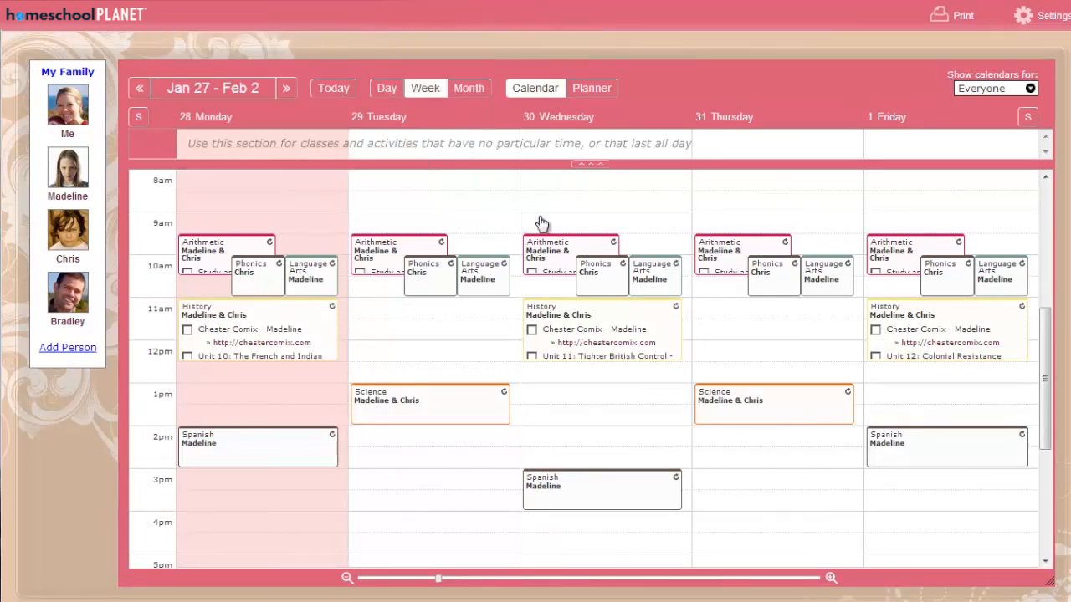